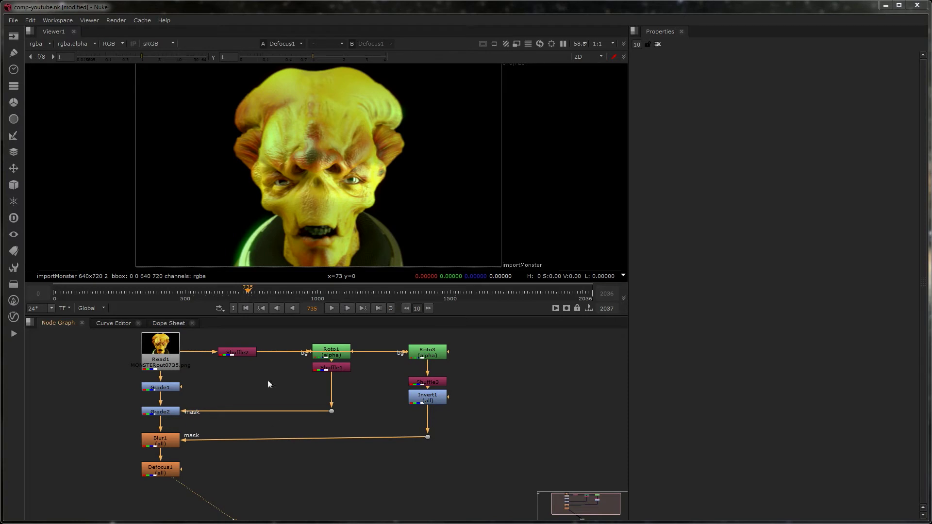
Step: Select the Roto1 node, then the Read1 source node, in the Node Graph
left_click(328, 357)
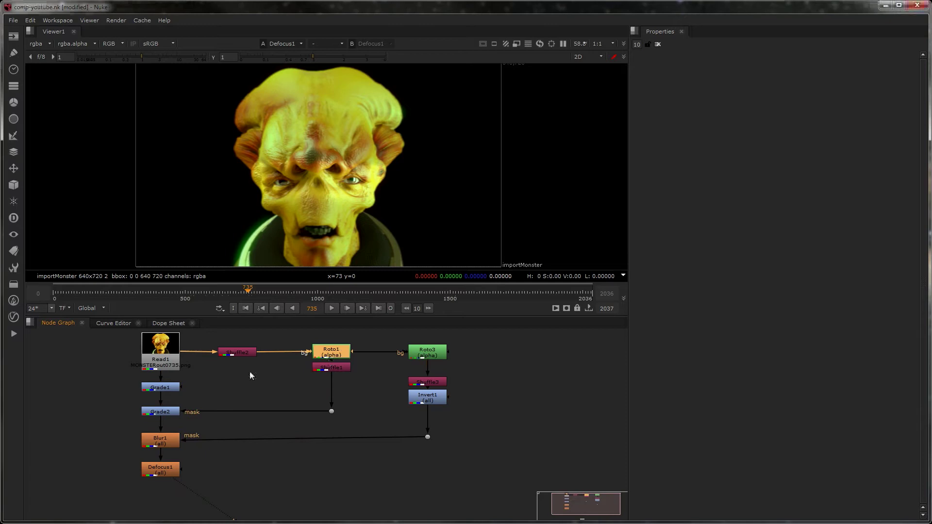
left_click(164, 365)
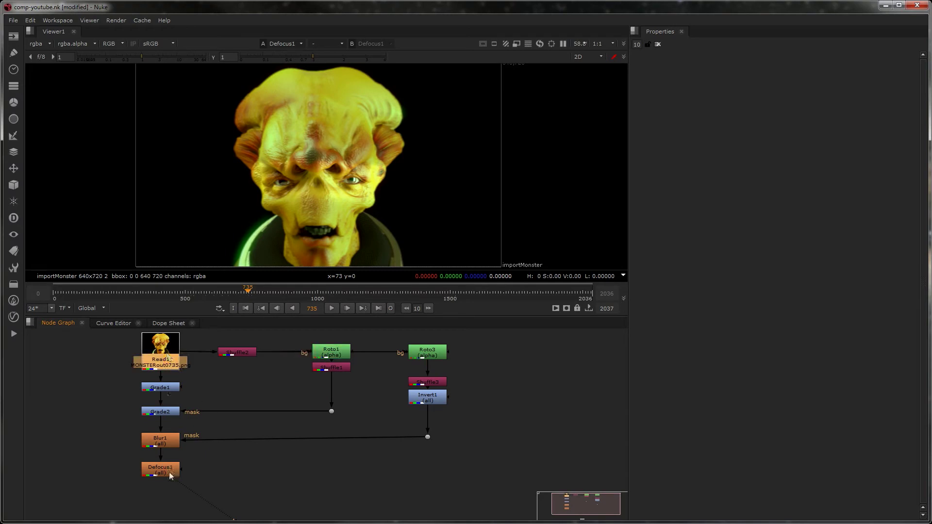
Step: Check Read1's settings, then add a Write1 node after Defocus1 and place it below
double_click(167, 362)
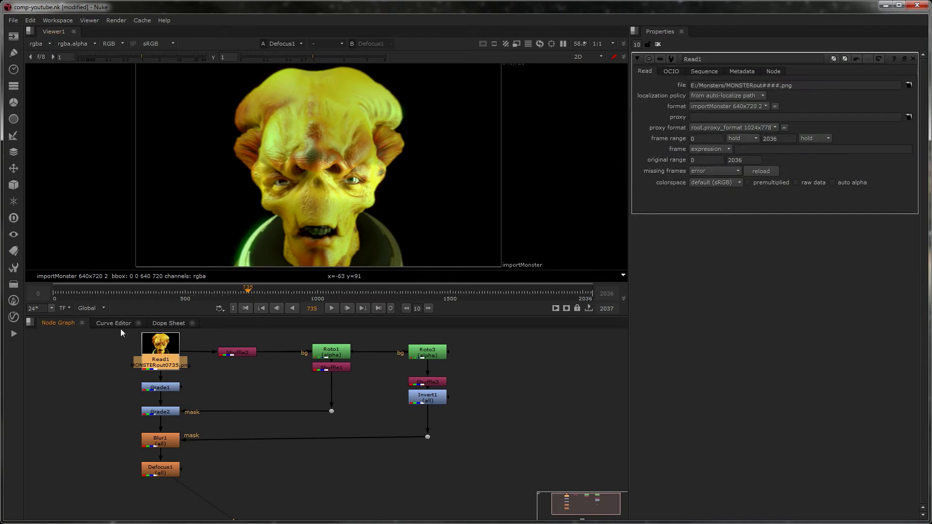
left_click(269, 467)
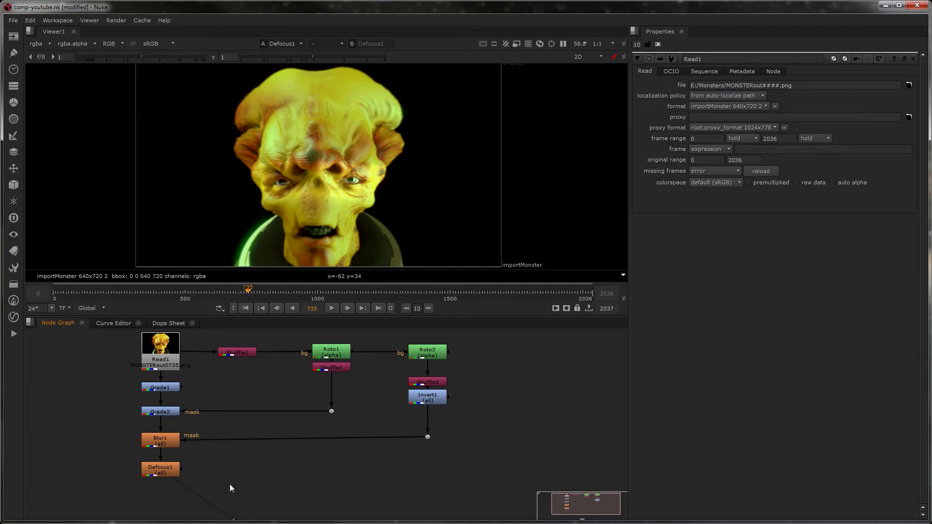
middle_click_drag(229, 484, 272, 476)
scroll(267, 476, "down", 2)
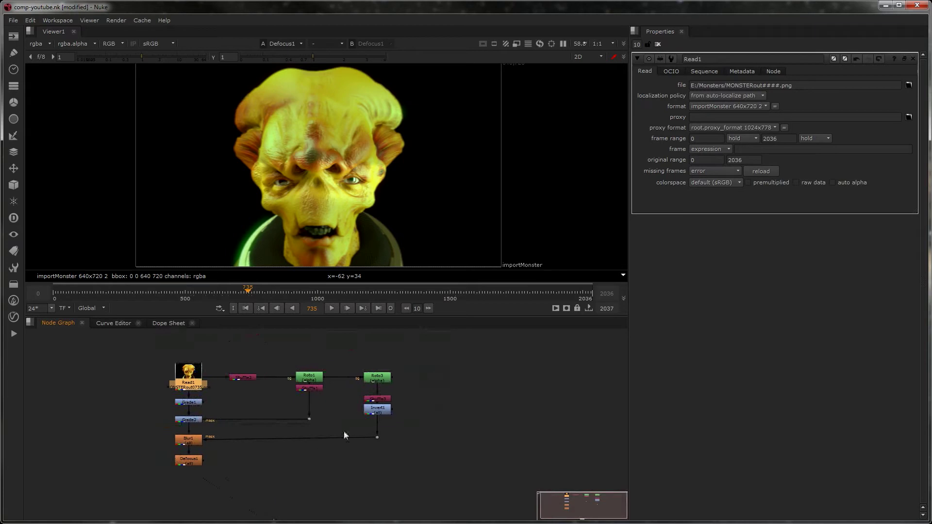
left_click(241, 483)
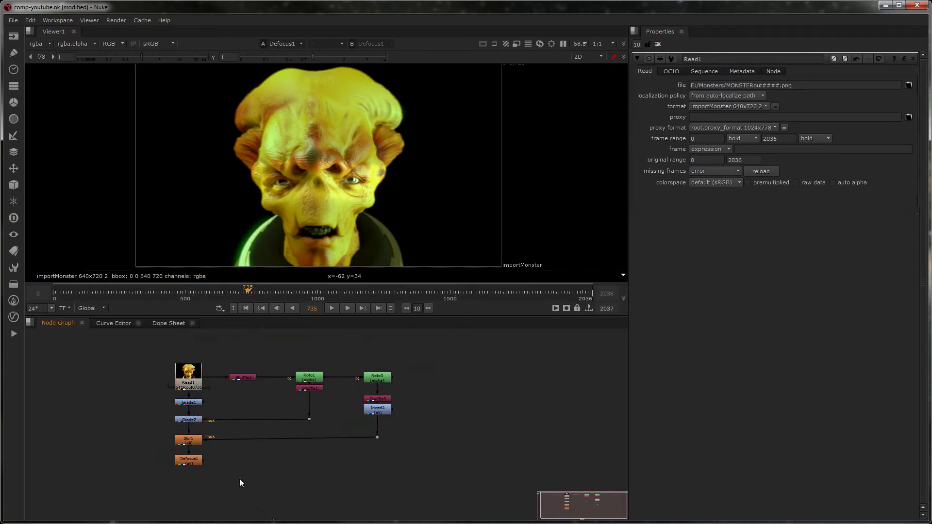
key("w")
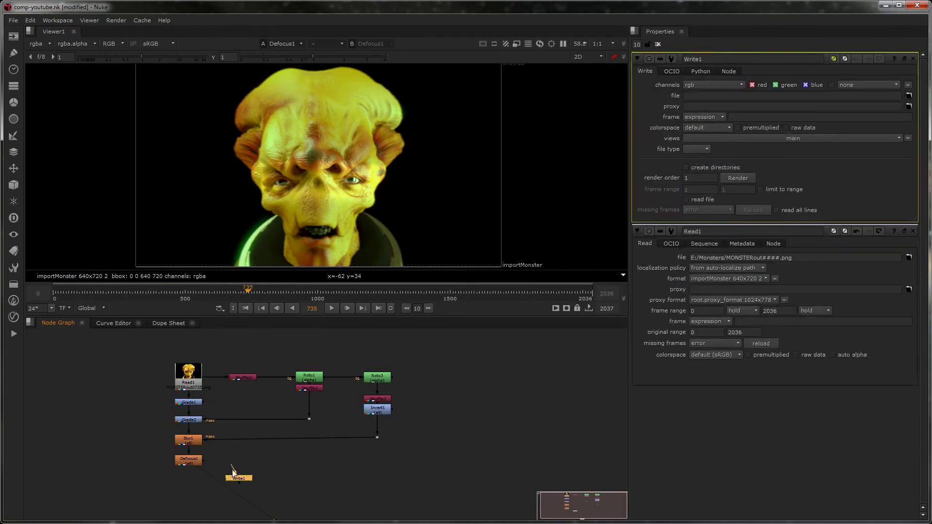
left_click_drag(237, 474, 190, 487)
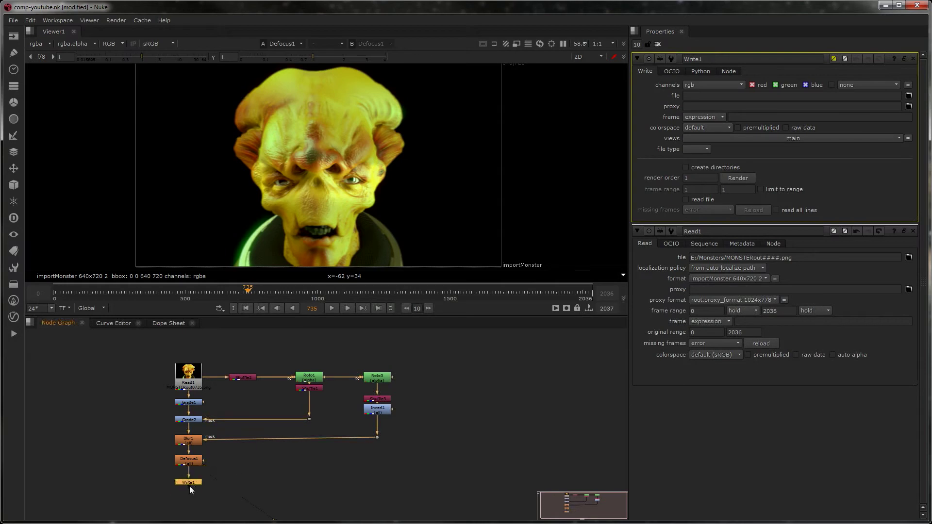
Step: Set Write1's output file to E:/Monsters/out/test.png
left_click(909, 96)
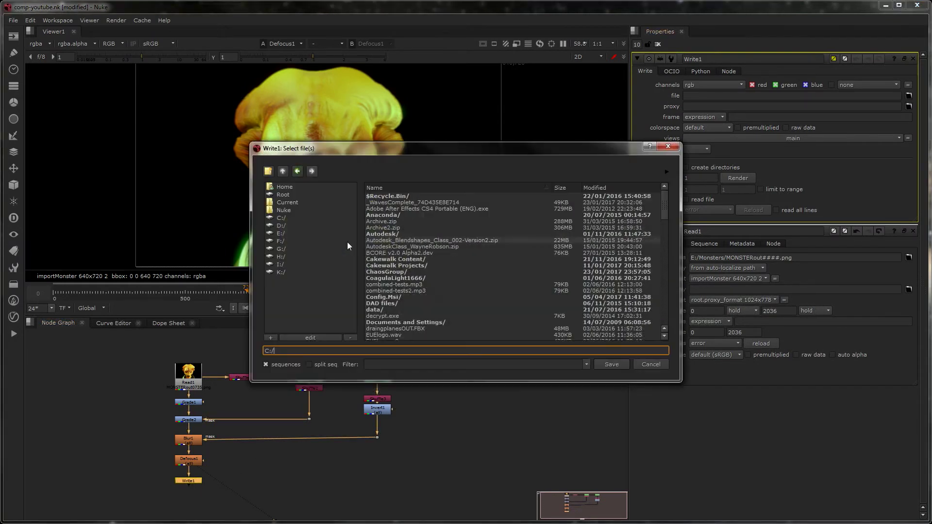
triple_click(370, 350)
type("E:\\Monsters\\out")
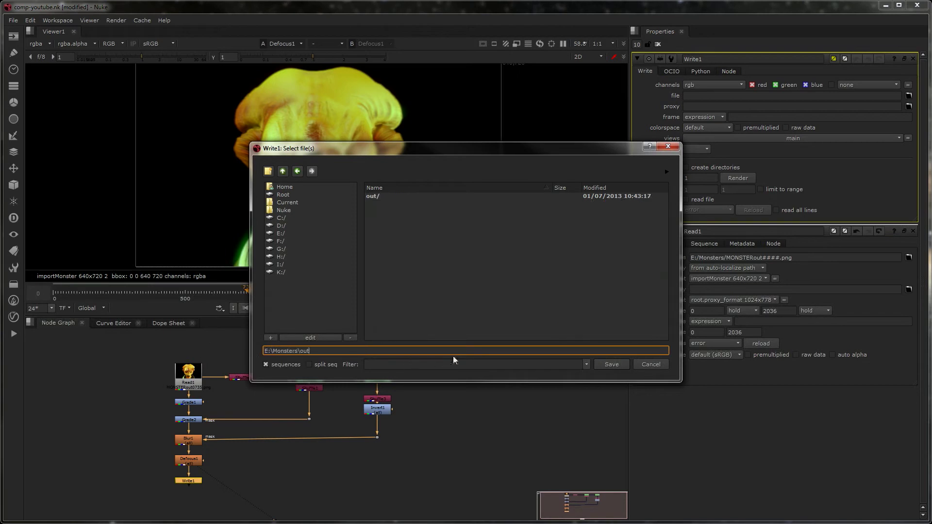
double_click(371, 196)
type("rs/out/test.png")
left_click(606, 365)
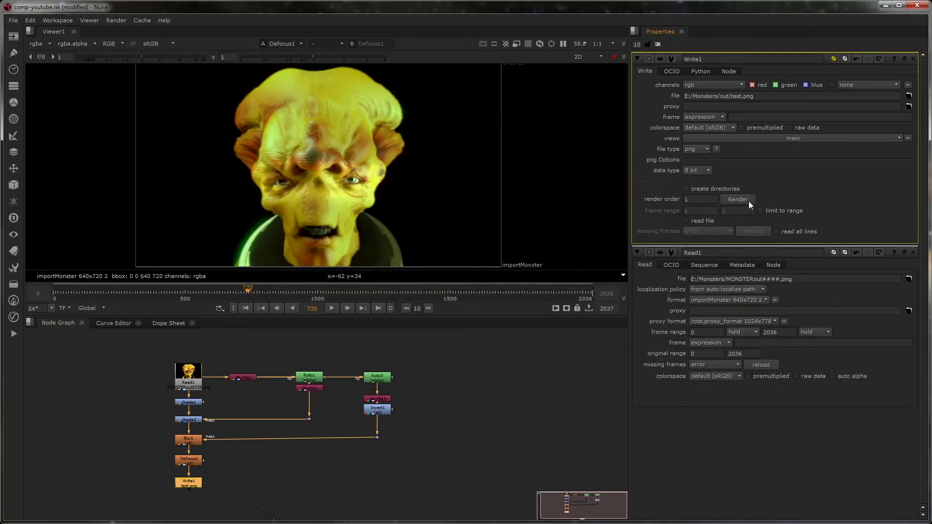
Step: Render Write1 for the single frame range 1-1 after a rejected 0-1 attempt
left_click(738, 200)
left_click_drag(495, 242, 482, 240)
type("1")
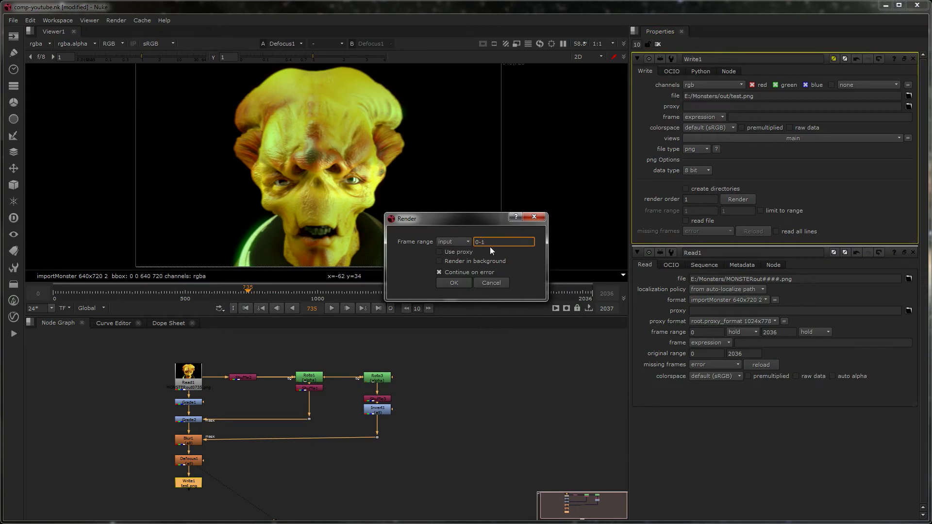
left_click(457, 282)
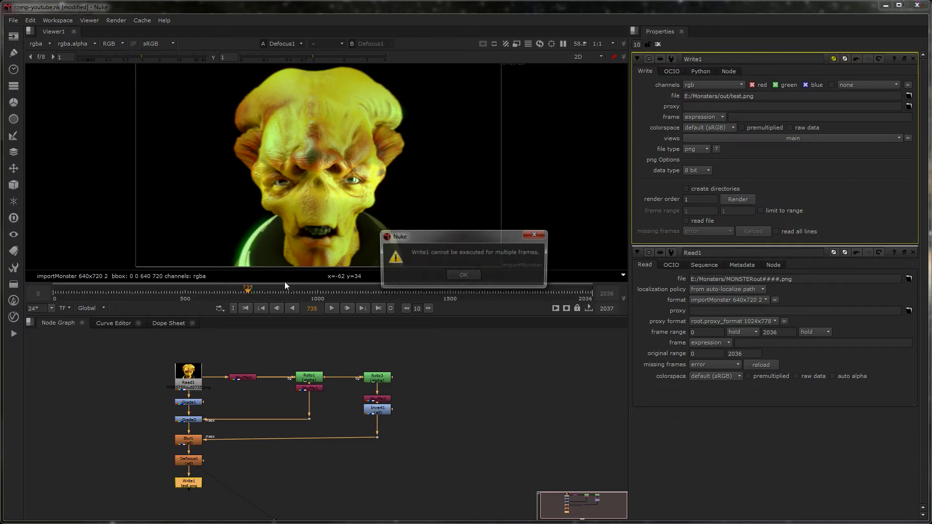
left_click(465, 275)
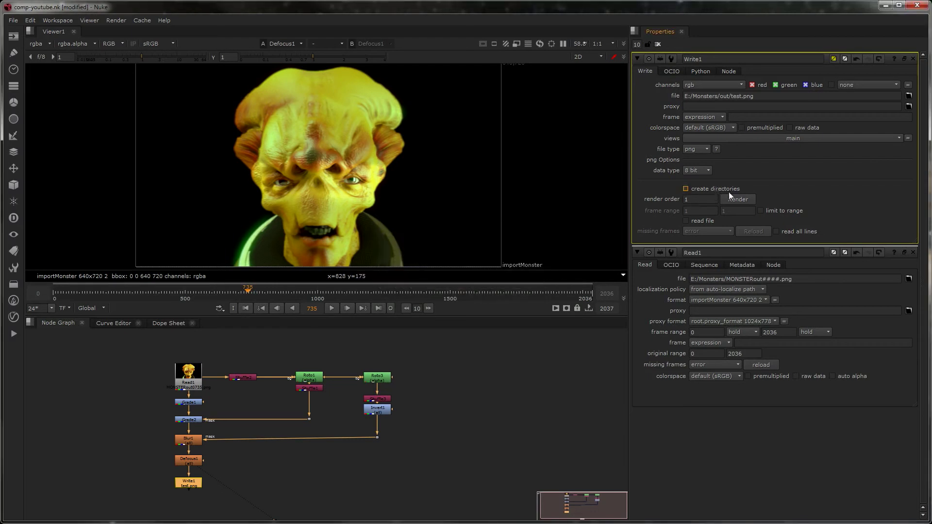
left_click(734, 199)
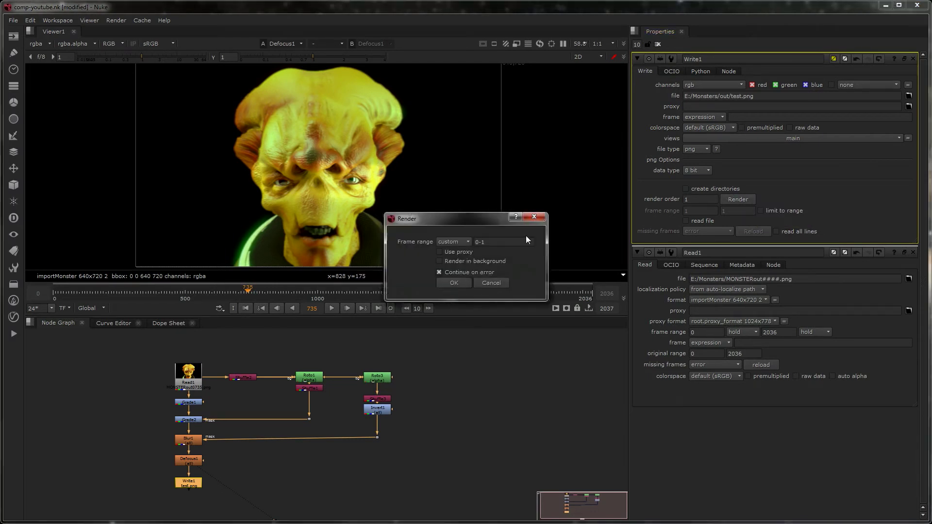
left_click(476, 242)
type("1")
left_click(463, 283)
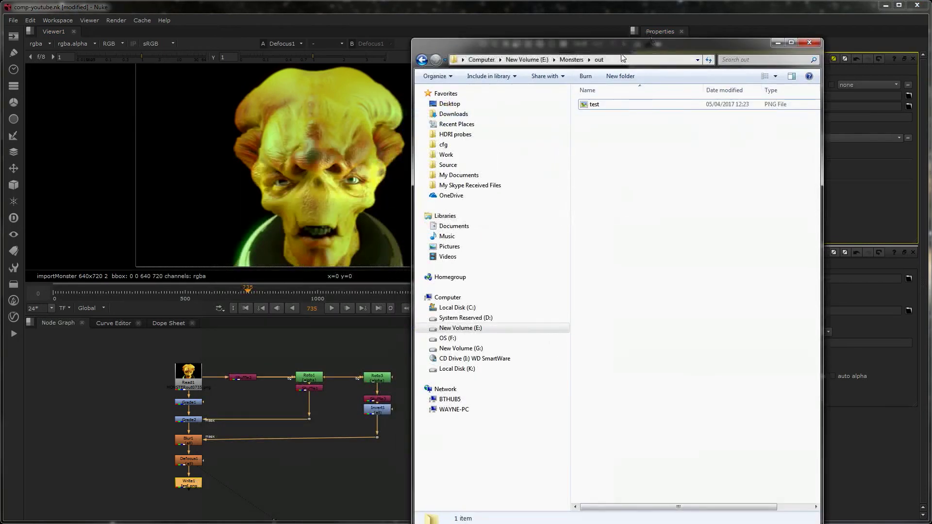
Step: Switch the Explorer out folder to Large Icons to view the test.png thumbnail
left_click_drag(580, 85, 470, 56)
left_click(665, 82)
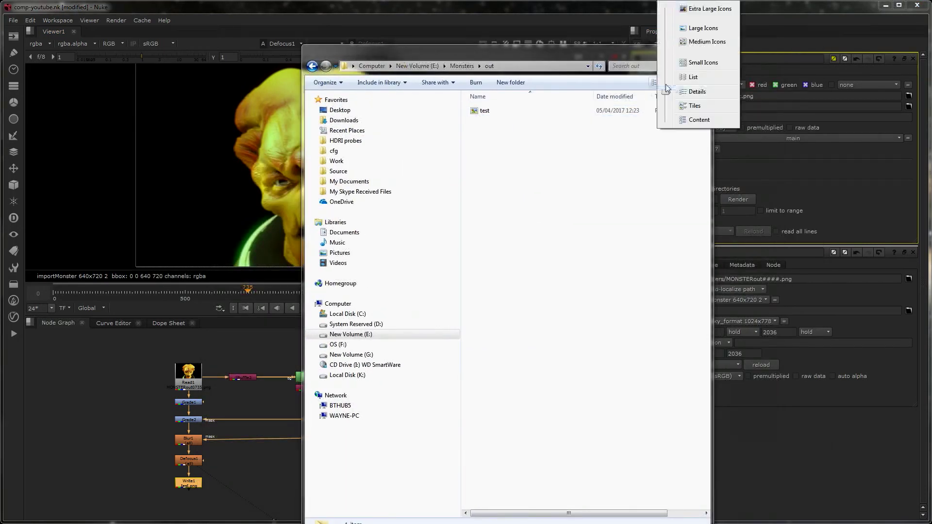
left_click(691, 28)
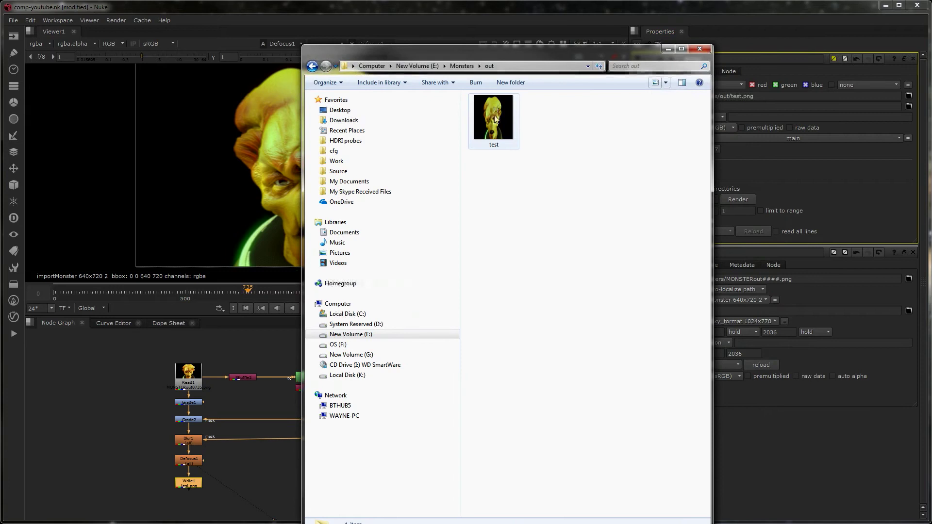
left_click_drag(574, 59, 334, 70)
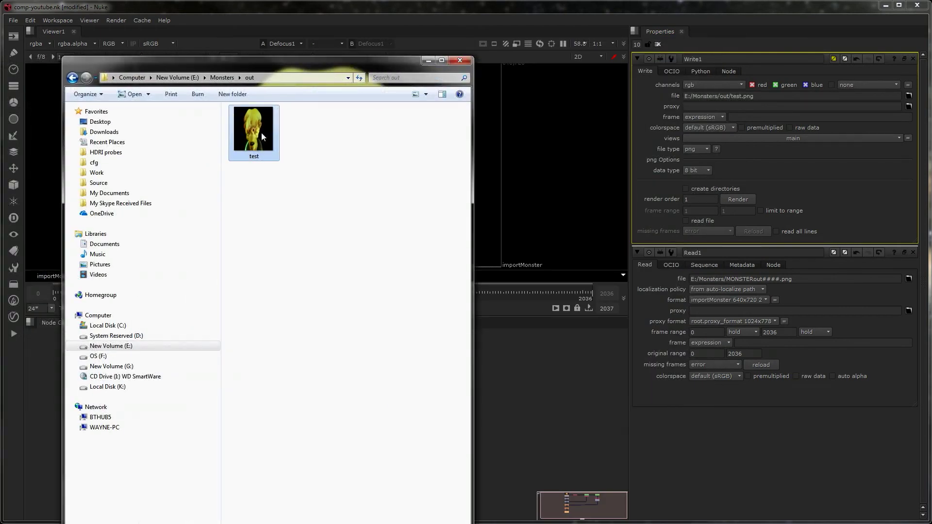
Step: Scrub the shot through frames 628–676 and rename Write1's output from test to FR_A
left_click(460, 60)
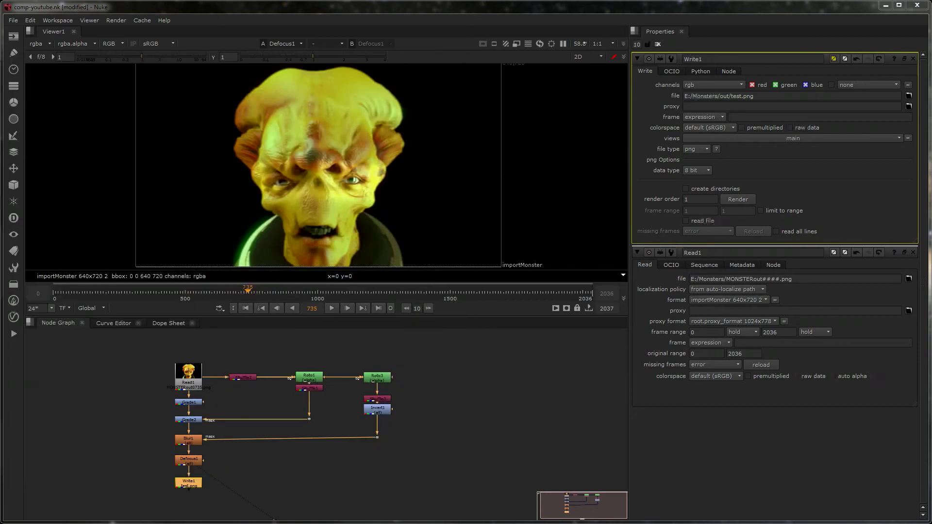
left_click(526, 394)
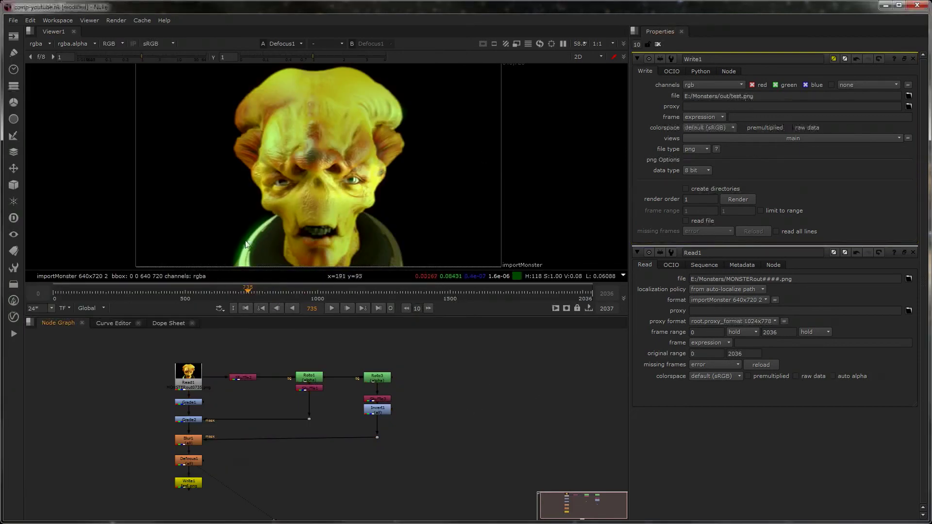
left_click(218, 293)
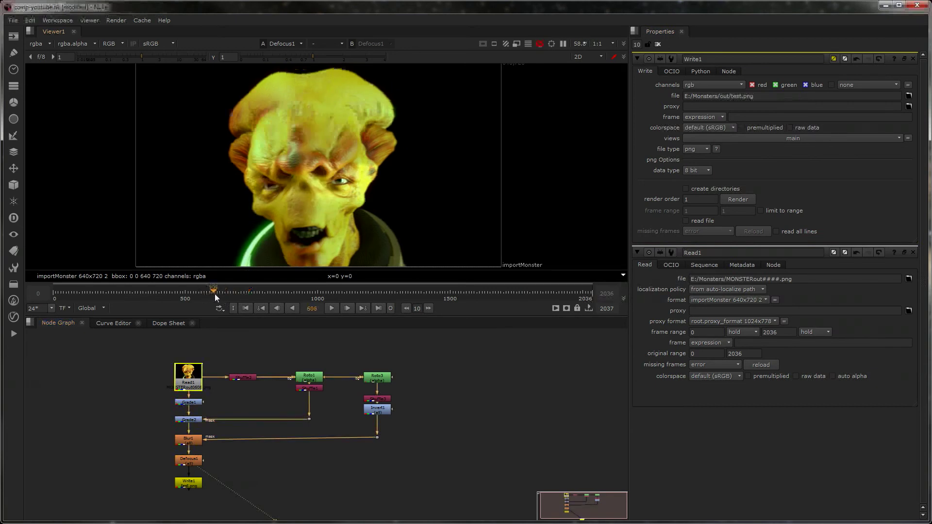
left_click_drag(215, 293, 237, 300)
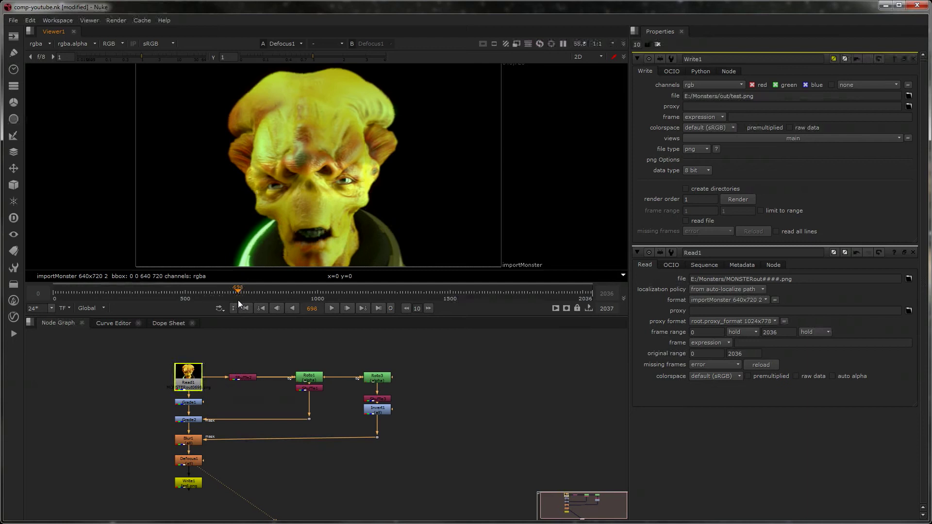
left_click(735, 96)
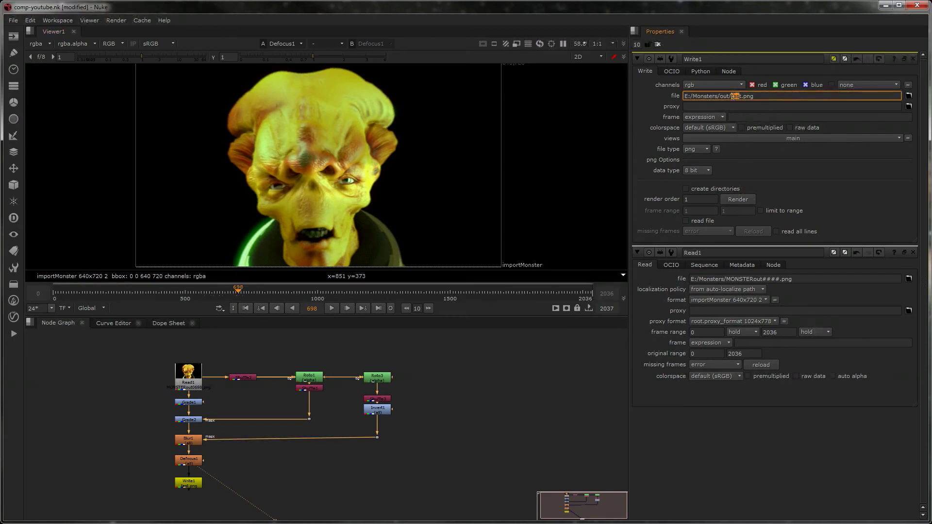
key("BackSpace")
type("RR_A")
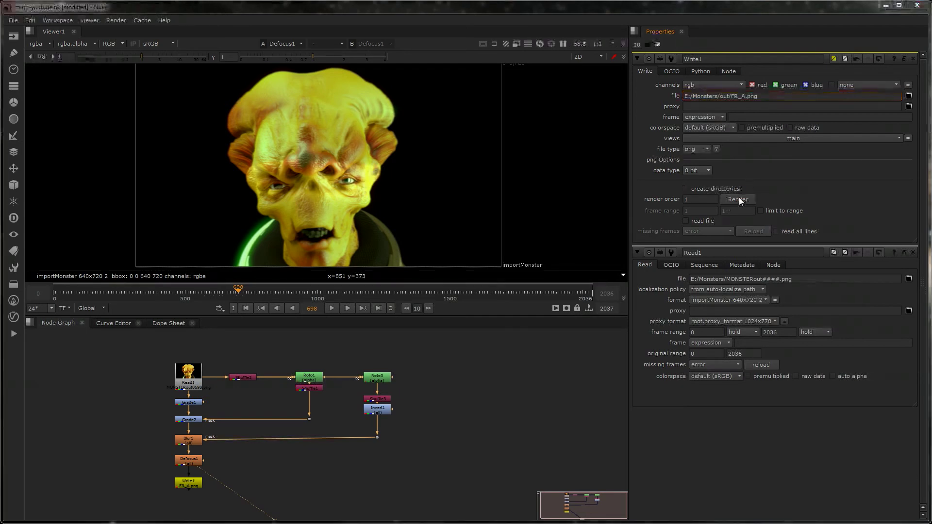
Step: Try rendering frames 1000–1020, dismiss the multi-frame error, and add .#### to the file name
left_click(737, 199)
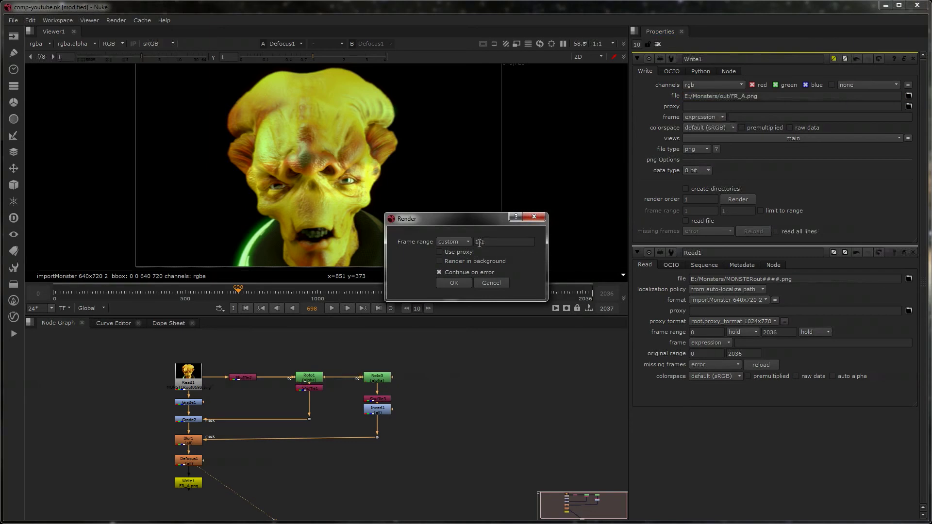
left_click(479, 242)
type("000-10")
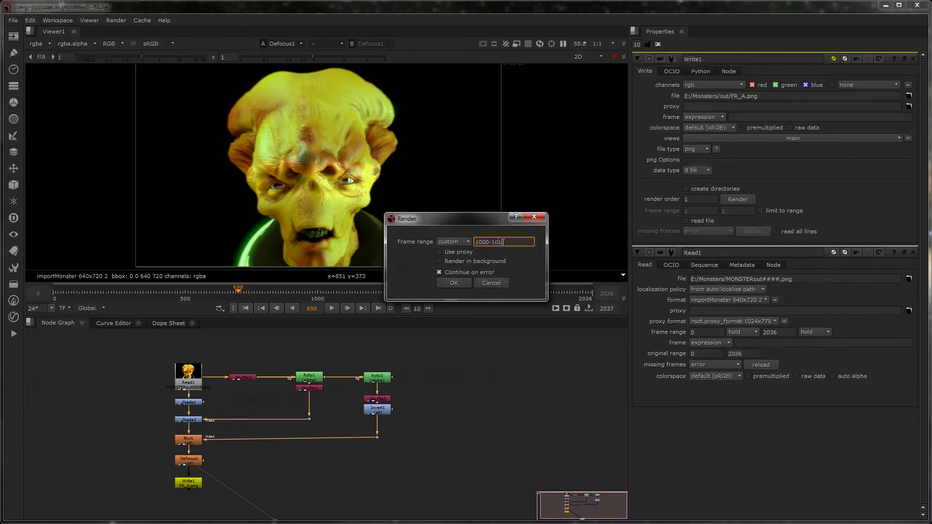
type("20")
left_click(456, 283)
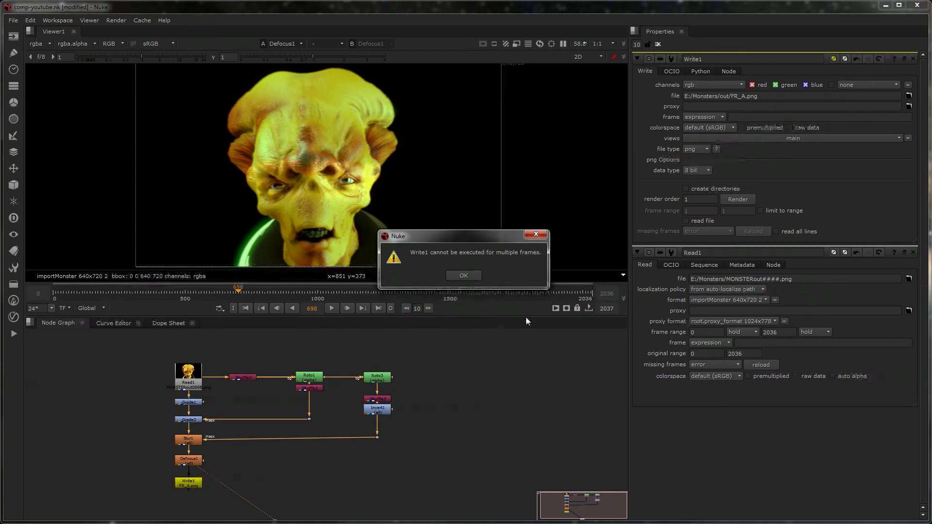
left_click(463, 275)
left_click(743, 96)
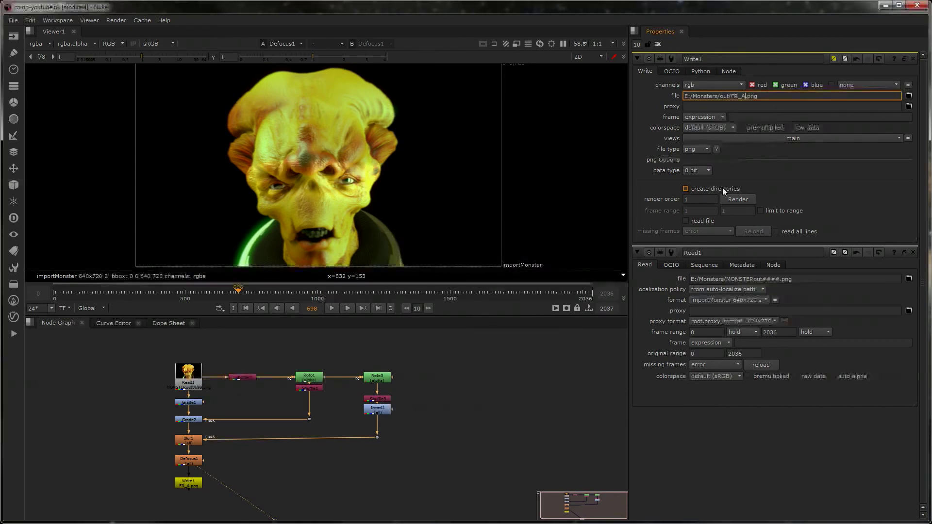
type(".")
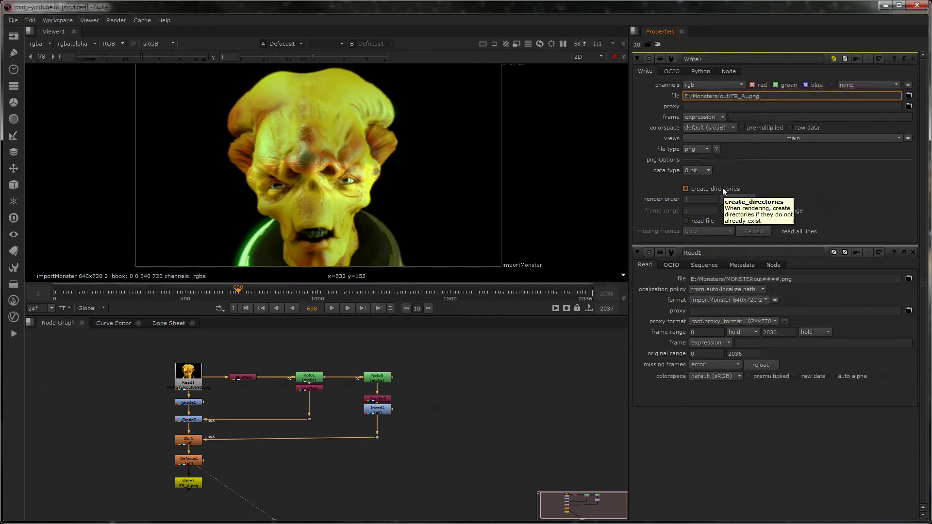
type("####")
Step: Commit FR_A.####.png, then paste a copy of Write1 as Write2 connected to Read1
key("Return")
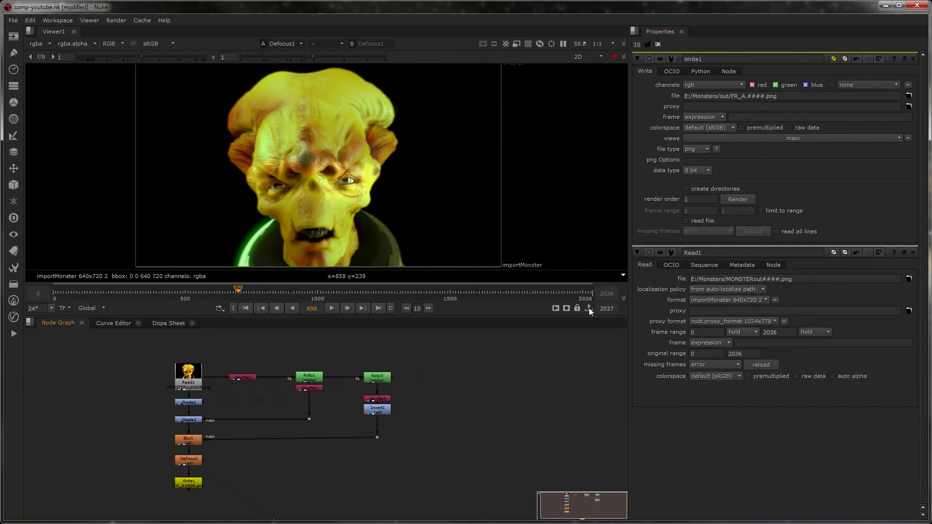
middle_click_drag(288, 476, 344, 471)
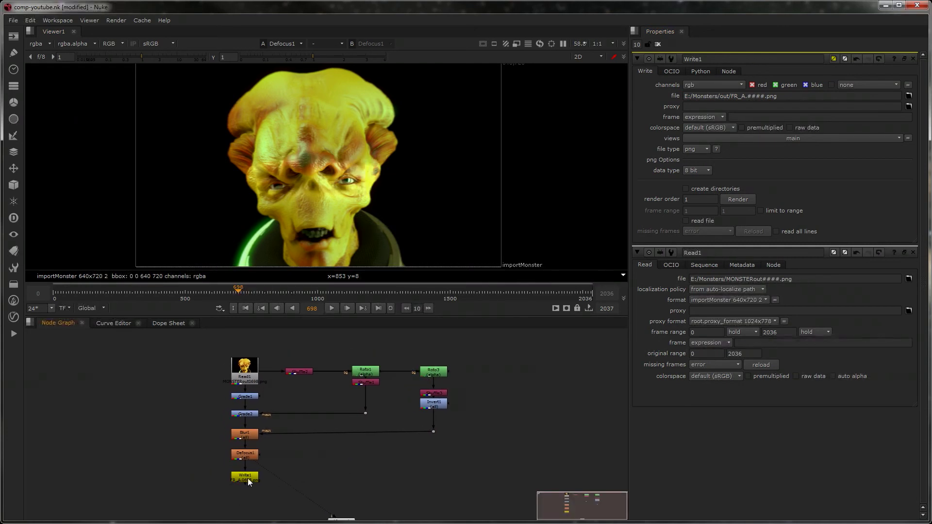
key("ctrl")
key("ctrl+v")
left_click_drag(324, 465, 256, 379)
Step: Change Write2's file to FR_B.####.png and enter render range 1100-1120
double_click(330, 474)
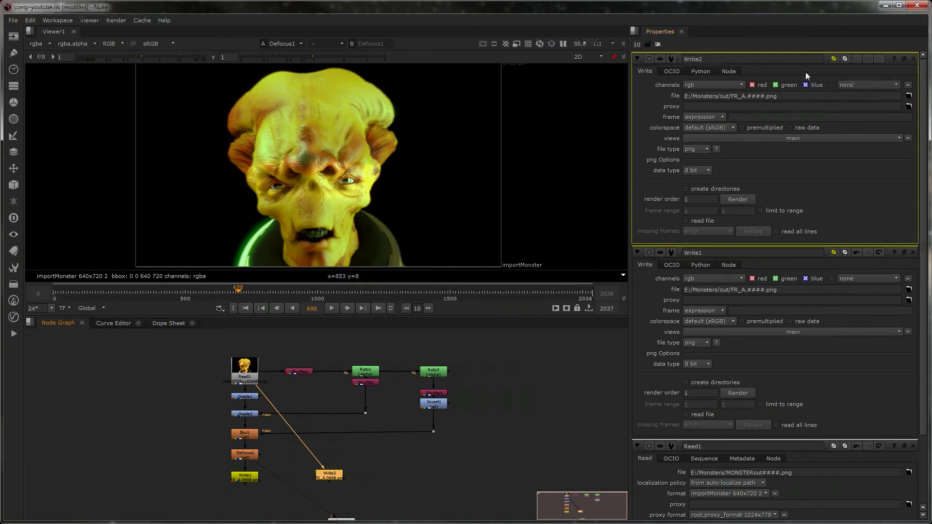
left_click(744, 96)
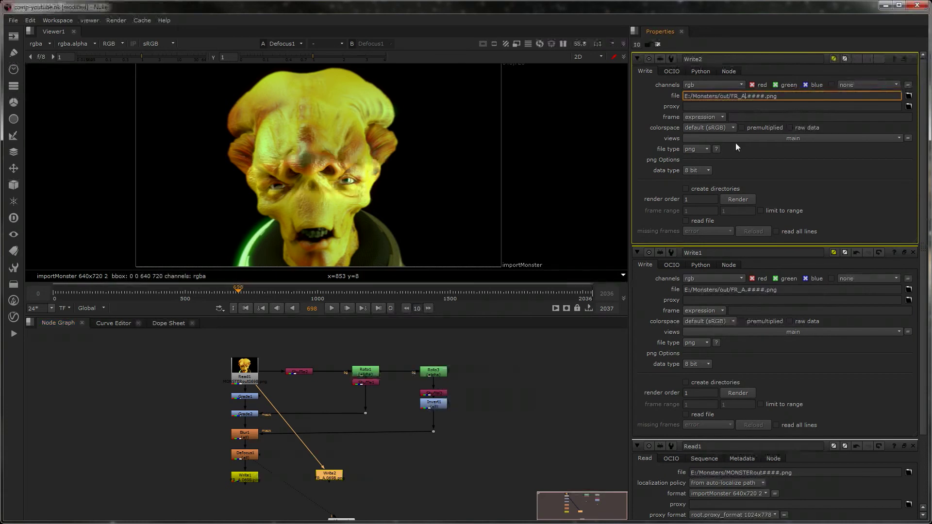
key("BackSpace")
type("B")
left_click(729, 197)
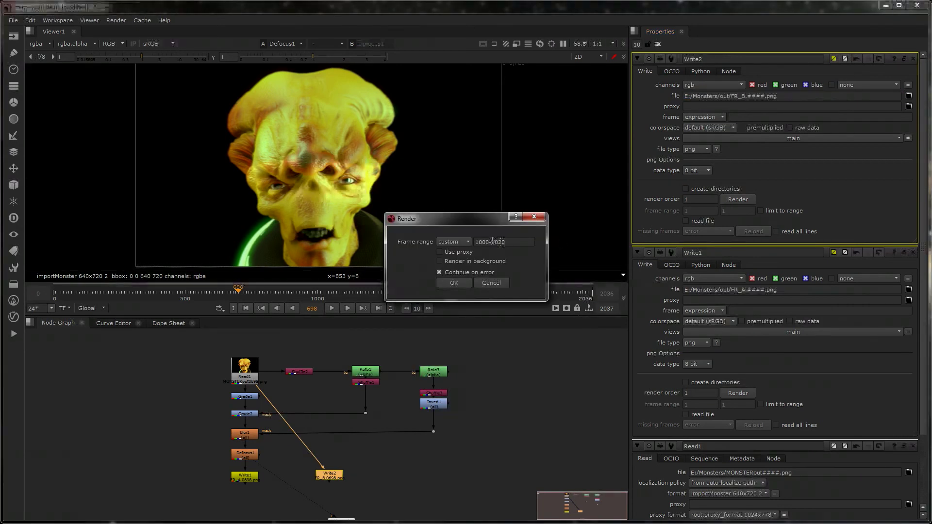
left_click(488, 241)
left_click_drag(488, 241, 480, 241)
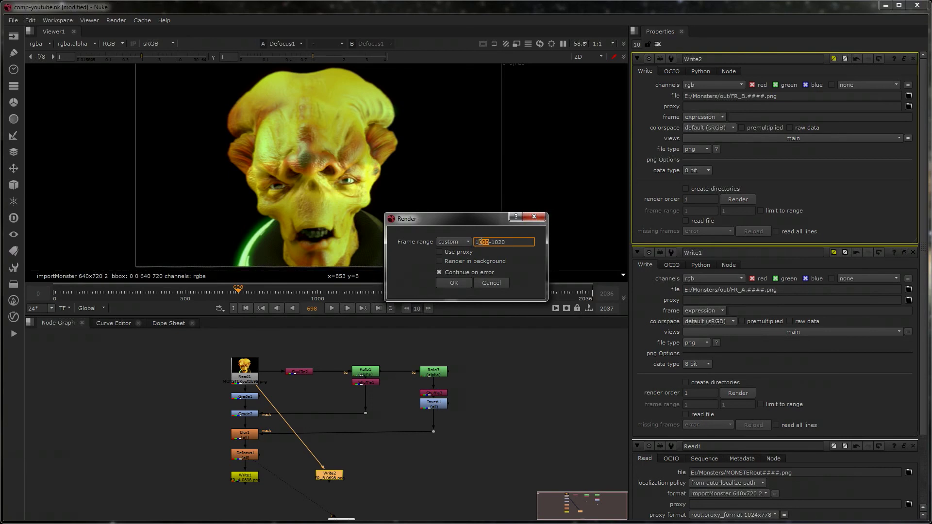
type("100-1")
Step: Render Write2 for frames 1100–1120 and paste a Write3 node wired into Shuffle1
left_click(453, 283)
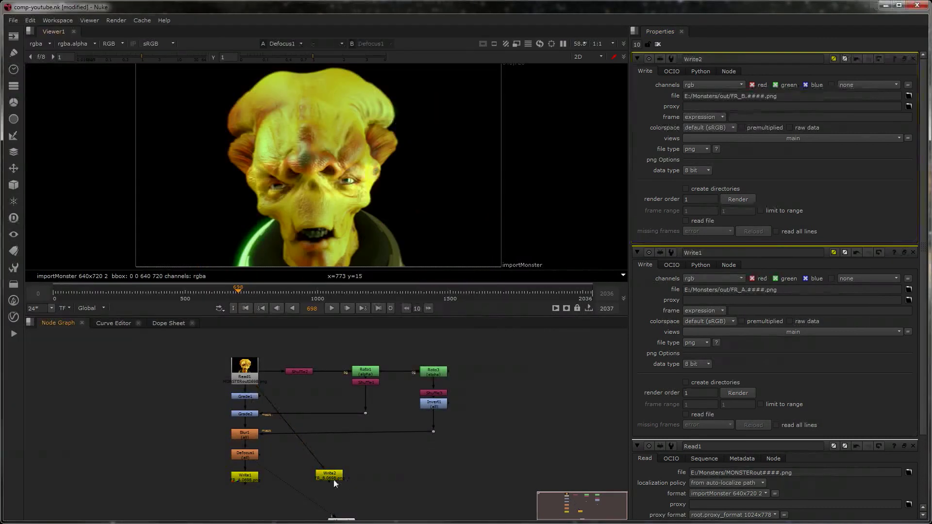
left_click_drag(334, 479, 319, 479)
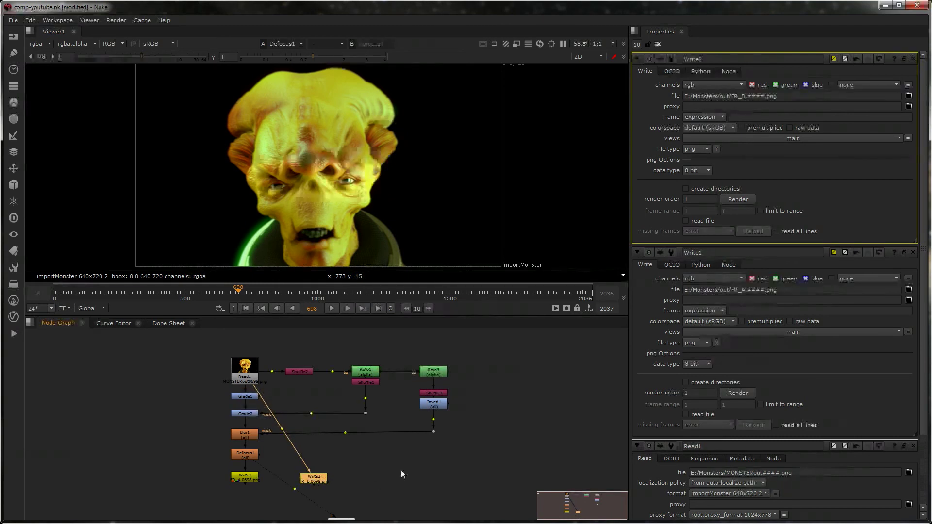
key("ctrl+v")
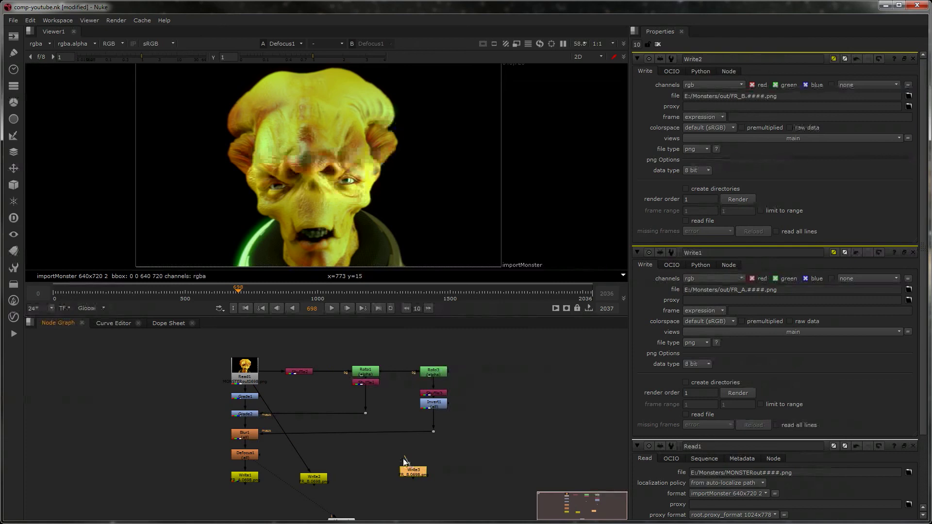
left_click_drag(405, 458, 365, 383)
left_click_drag(418, 475, 414, 482)
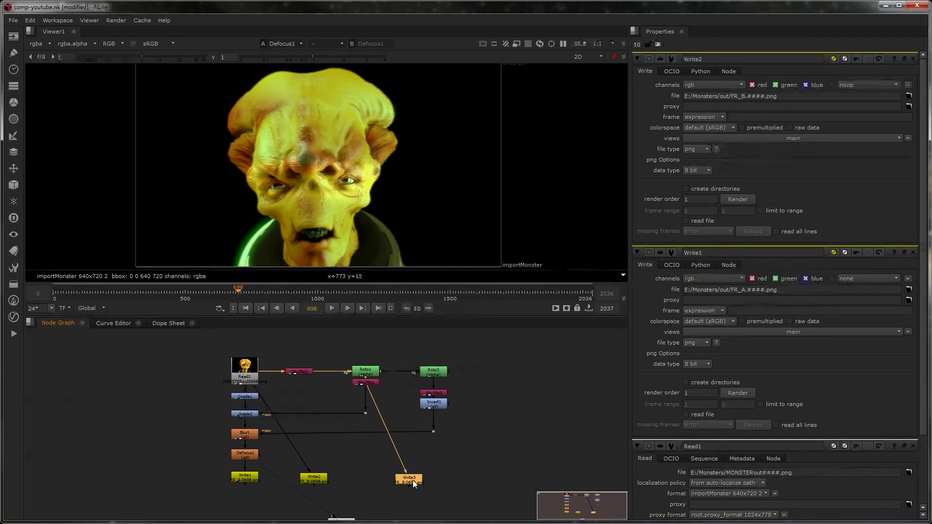
Step: Change Write3's output file to E:/Monsters/out/FR_C.####.png
double_click(413, 481)
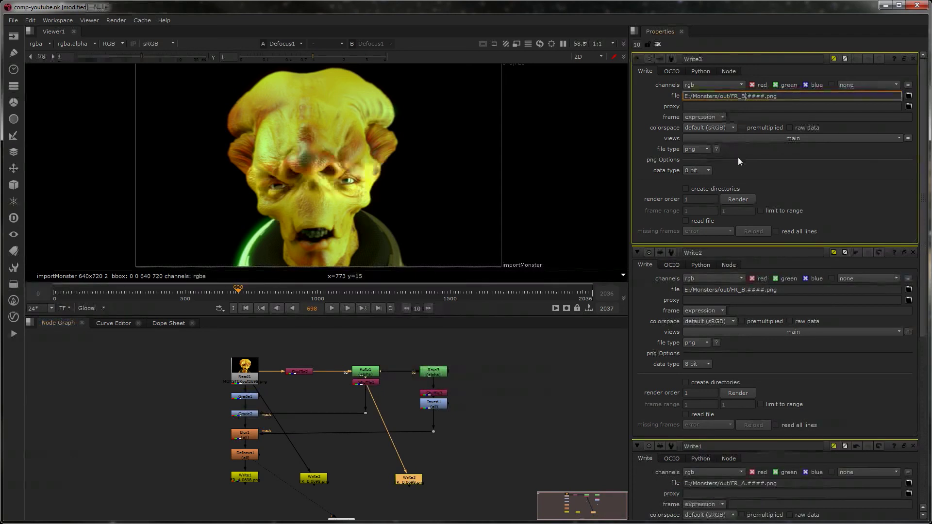
key("BackSpace")
type("C")
left_click(203, 502)
left_click(315, 479)
left_click(401, 484)
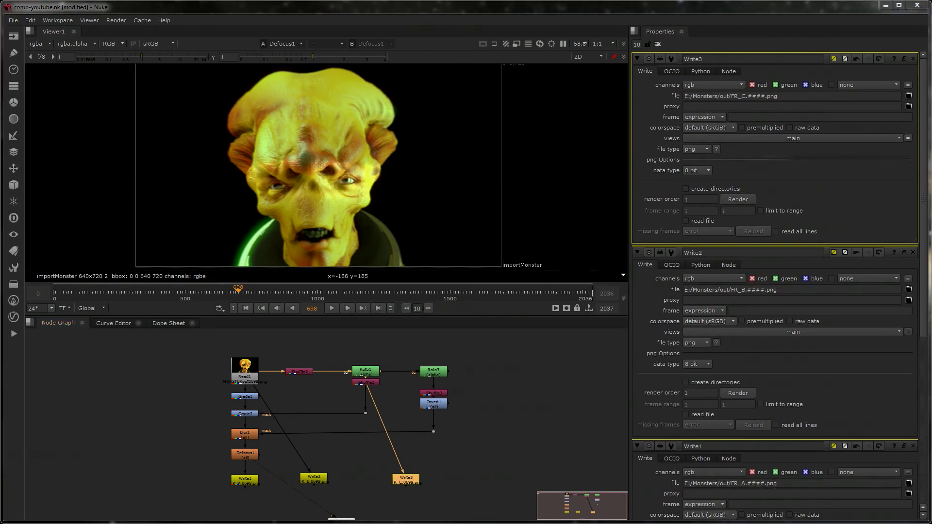
Step: Create a new folder named 1 inside the Explorer out folder
key("alt+Tab")
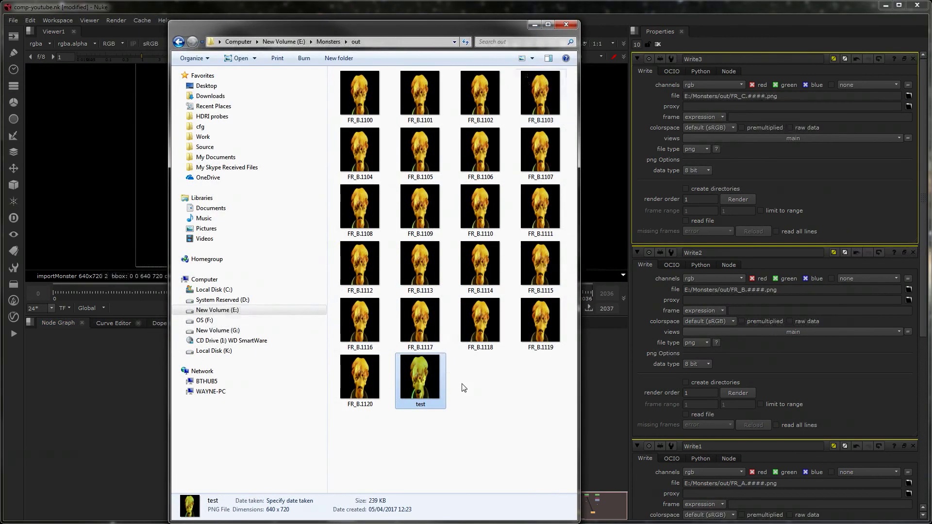
right_click(493, 416)
key("Escape")
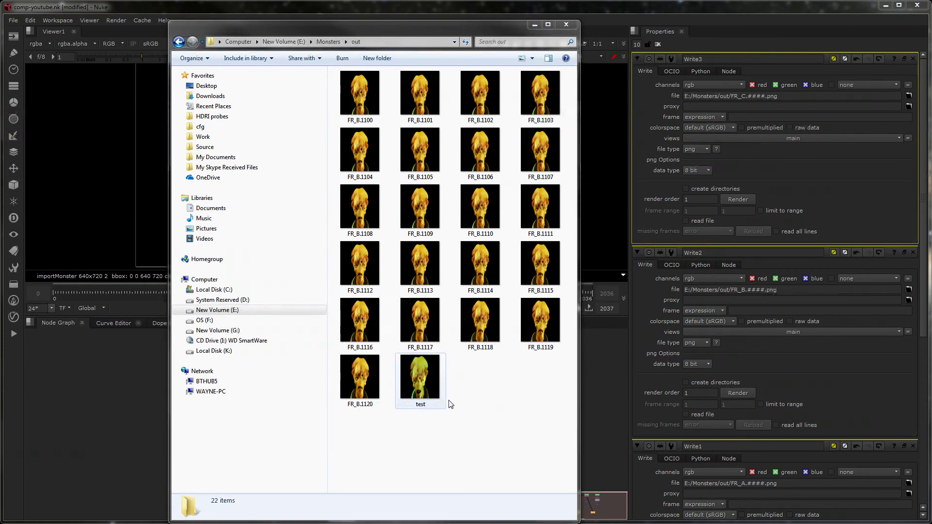
right_click(473, 427)
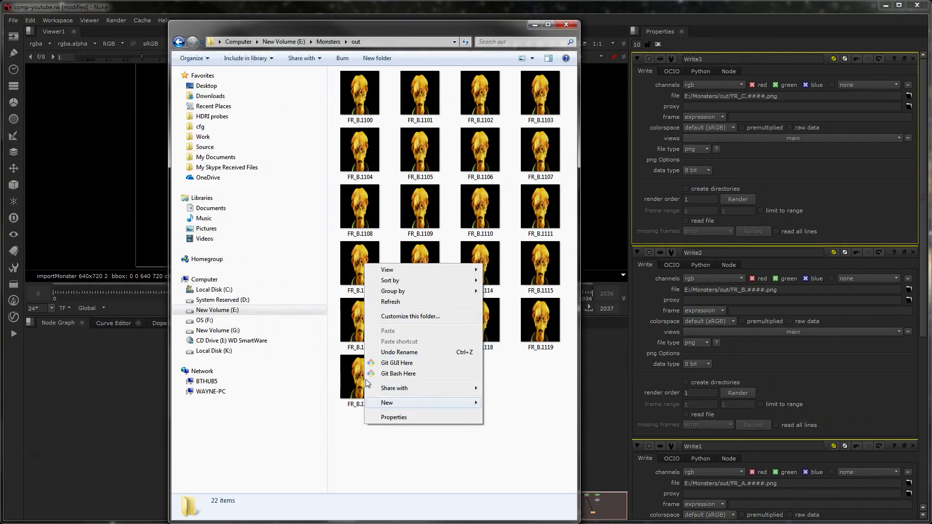
mouse_move(374, 403)
left_click(318, 404)
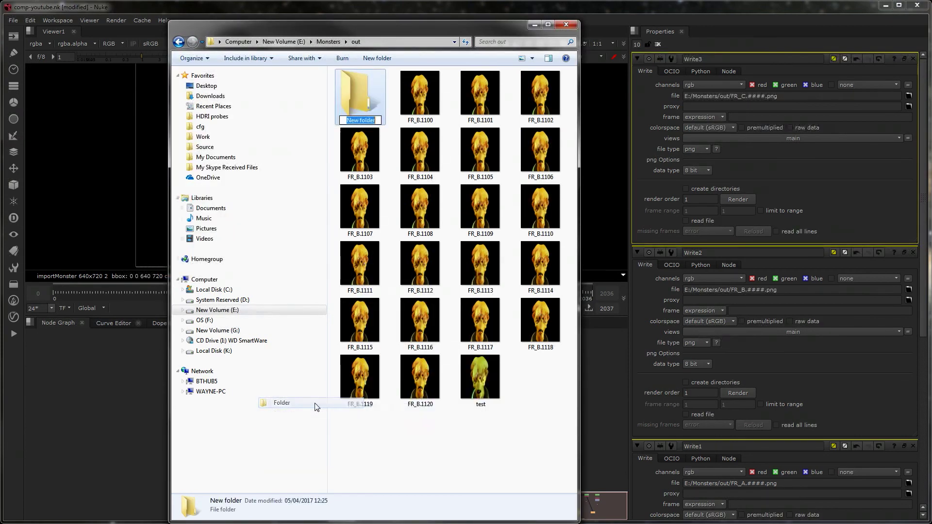
type("1")
key("Return")
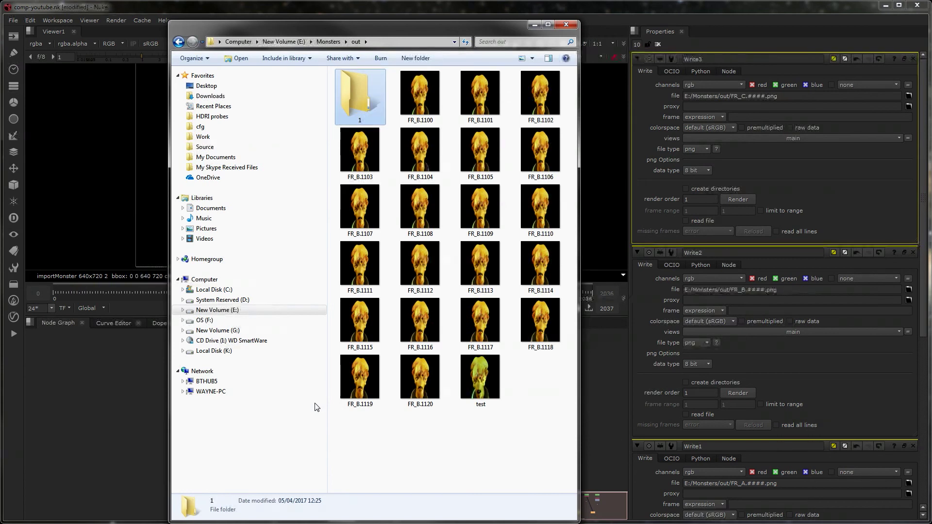
Step: Move all FR_B frames and the test image into folder 1
left_click(423, 113)
key("shift+End")
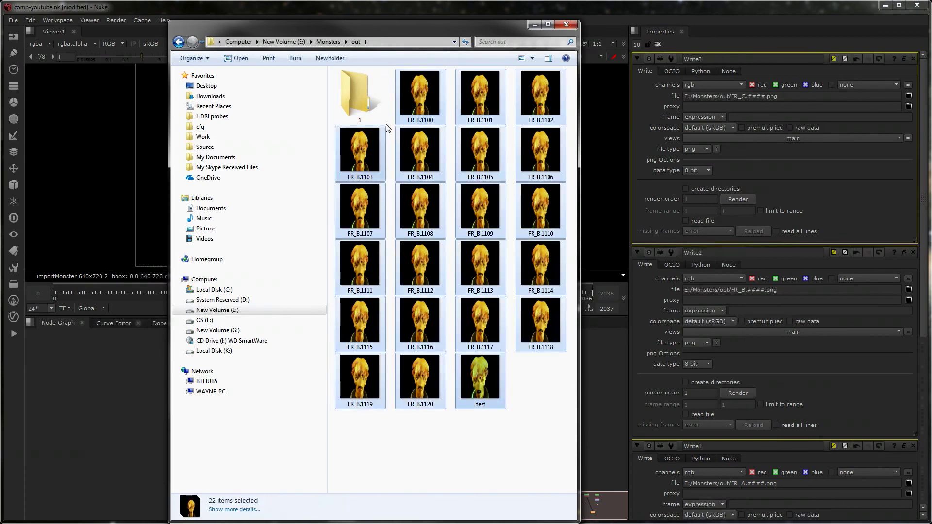
left_click_drag(422, 113, 365, 107)
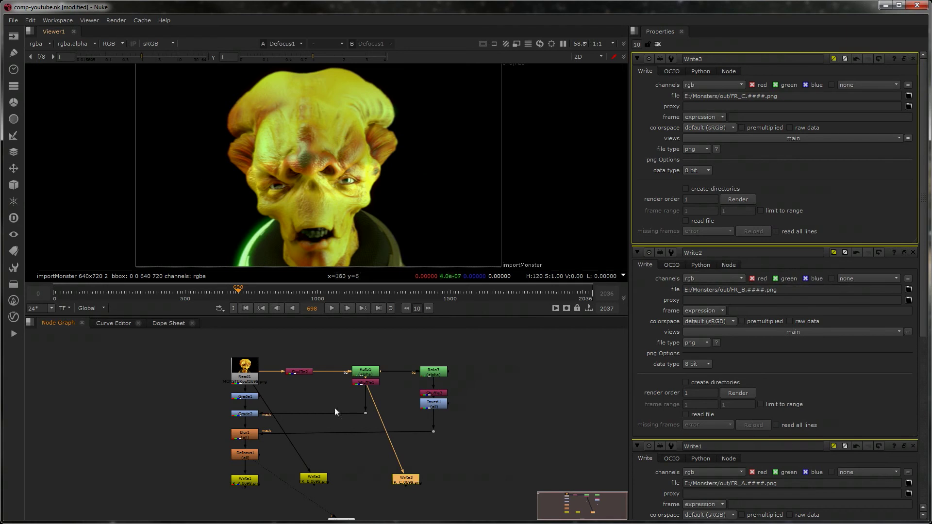
Step: Render the three selected Write nodes for frames 1100–1120 via Render Selected Write Nodes
left_click_drag(454, 454, 202, 515)
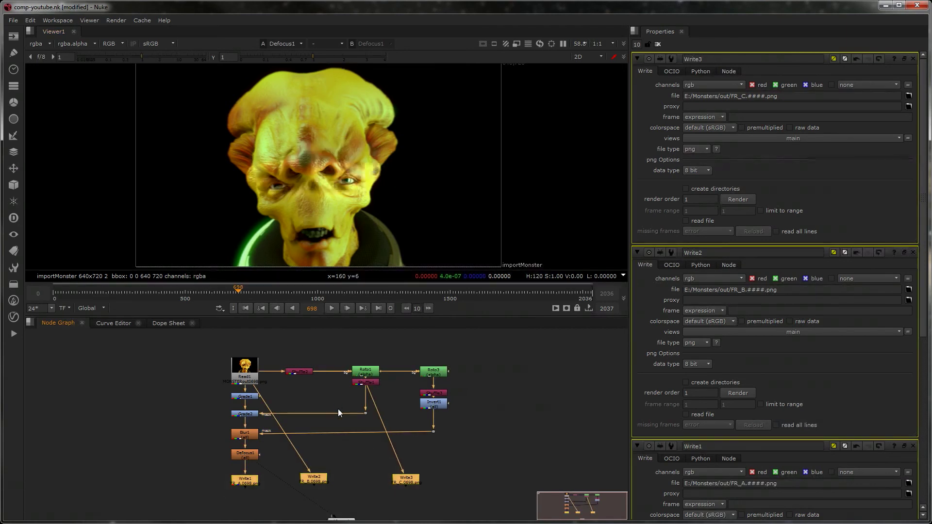
left_click(118, 23)
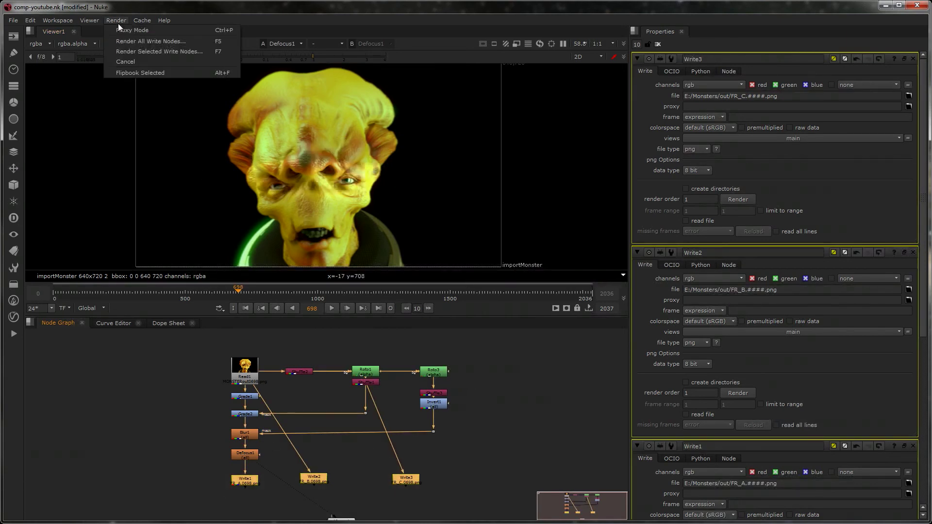
left_click(122, 51)
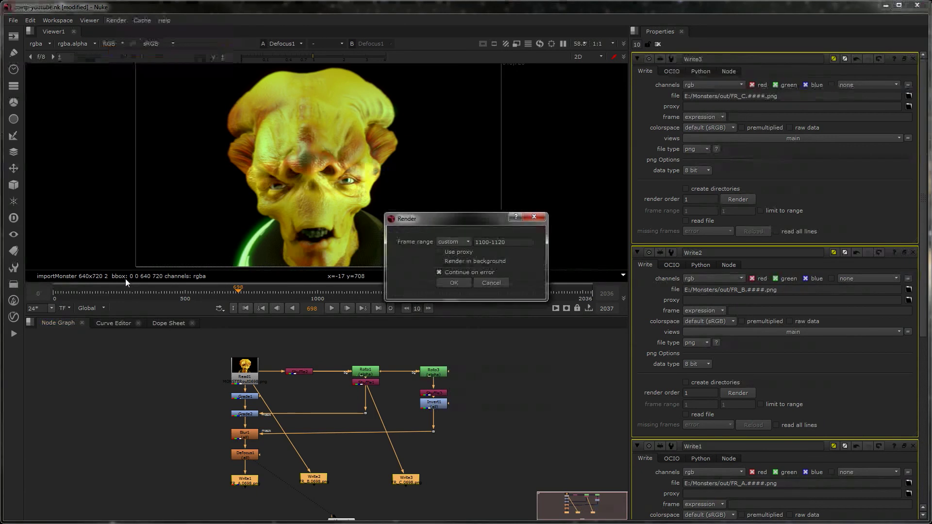
left_click(454, 283)
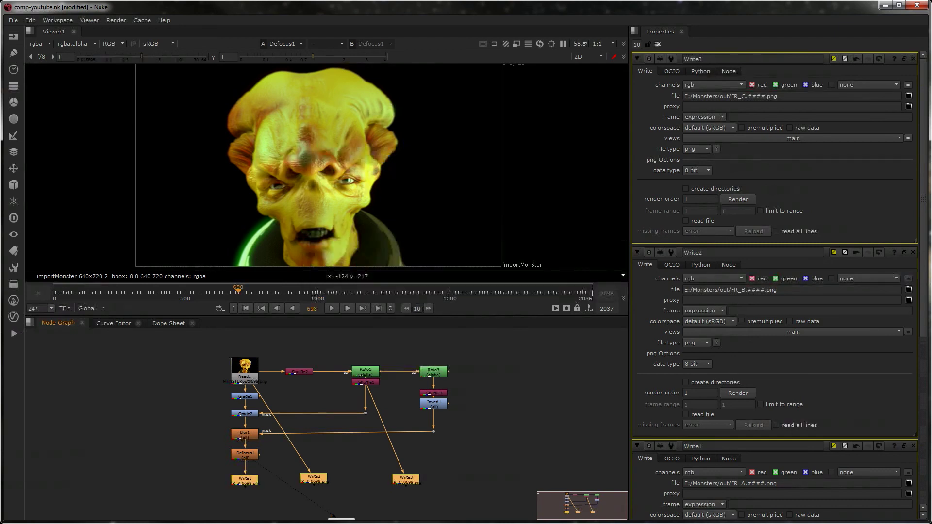
Step: Preview FR_A.1100, FR_B.1116 and FR_C.1100 in Photo Viewer, then return to Nuke
key("alt+Tab")
double_click(531, 74)
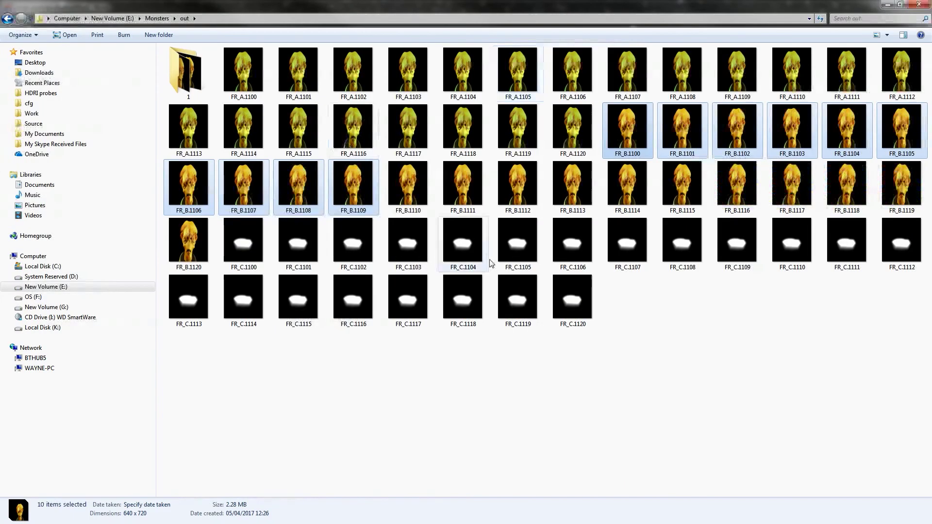
left_click(243, 71)
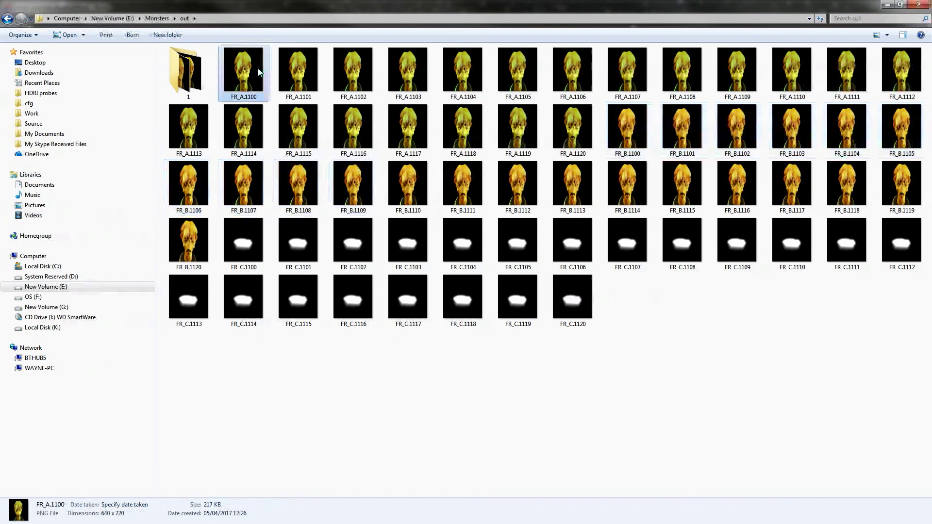
double_click(243, 70)
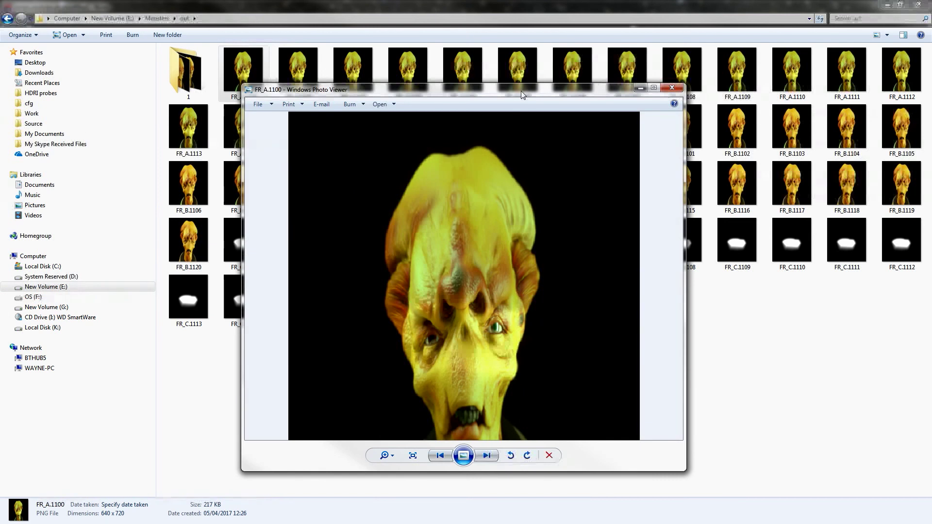
left_click(672, 88)
double_click(737, 184)
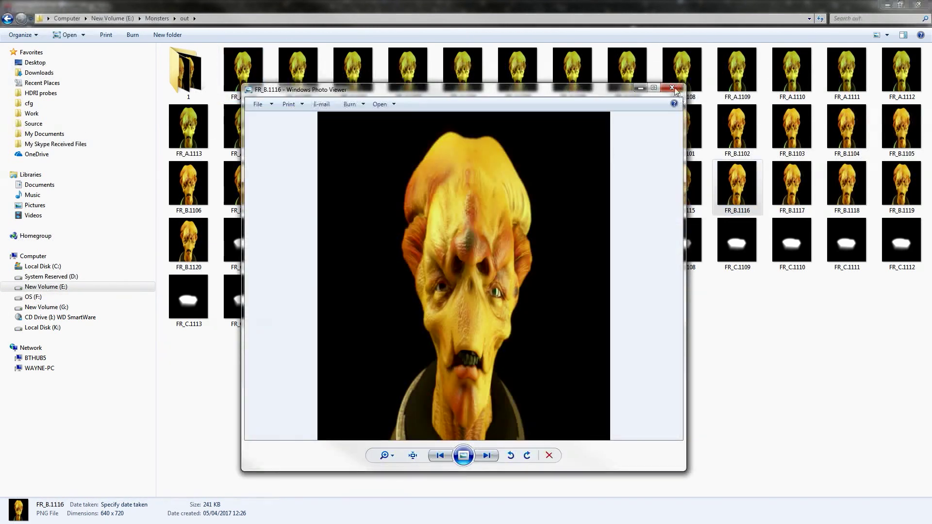
key("Escape")
double_click(261, 241)
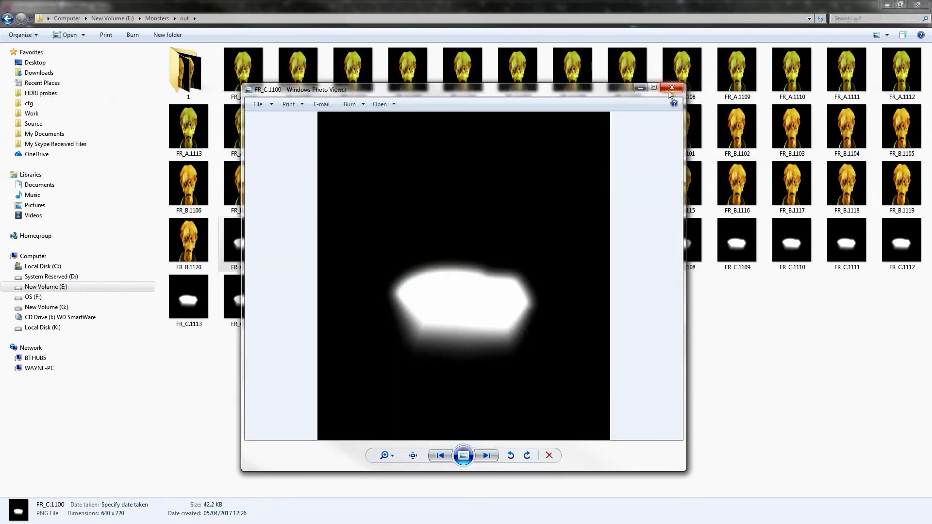
left_click(669, 89)
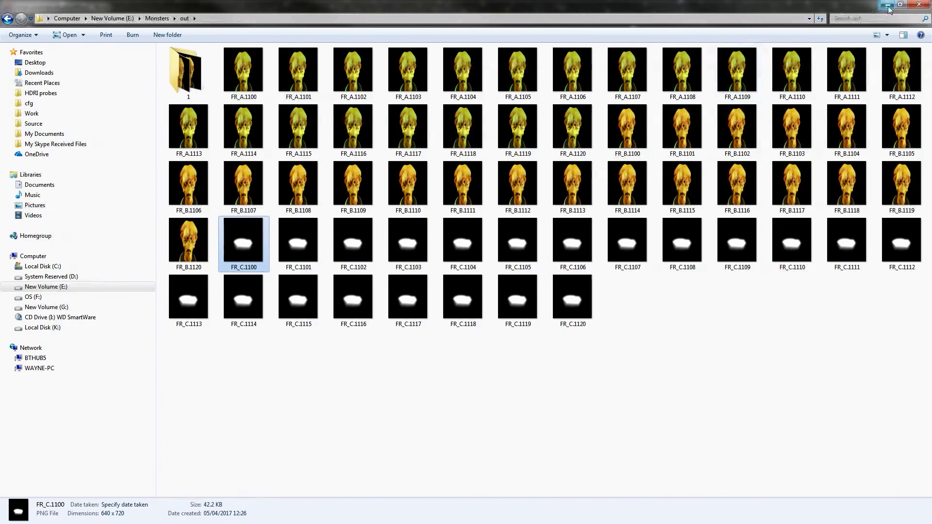
left_click(886, 5)
Step: Tidy the node graph, nudging Write2 slightly right and Write3 slightly left
left_click(545, 423)
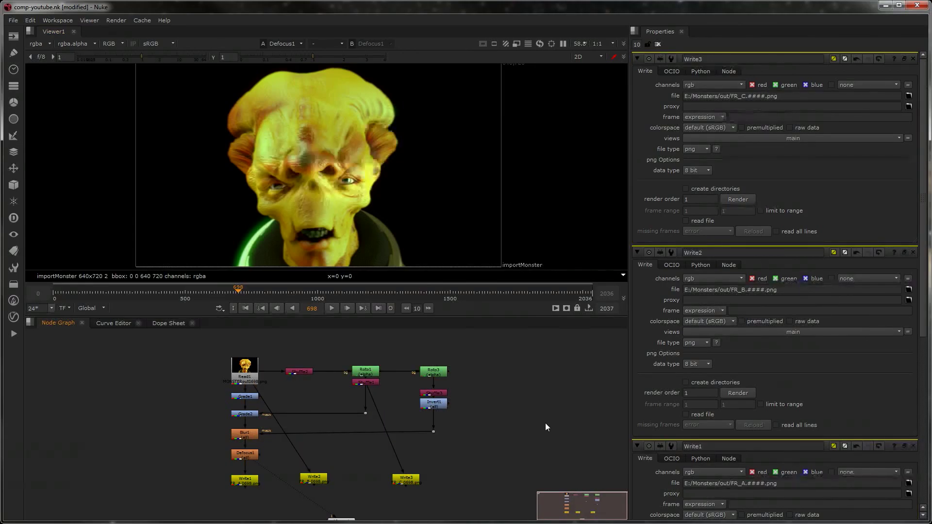
left_click_drag(311, 480, 325, 483)
left_click_drag(419, 479, 415, 477)
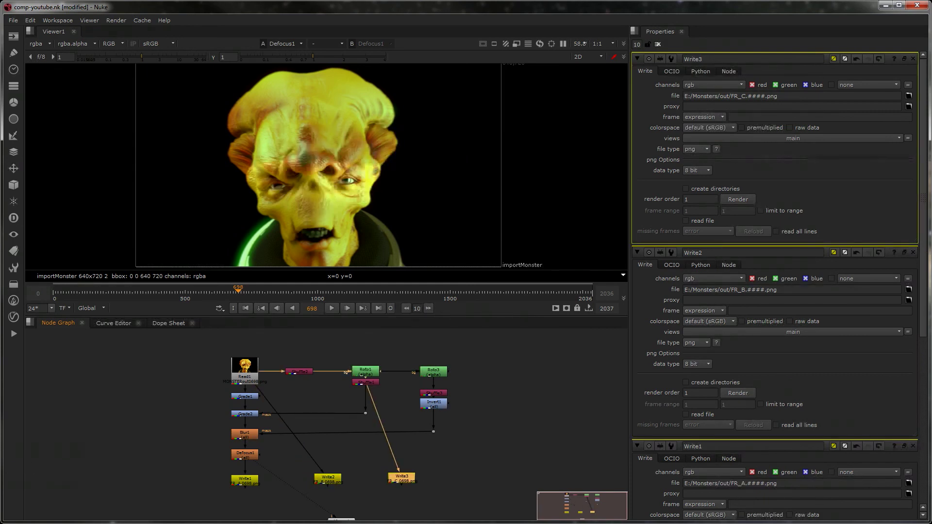
Step: Delete all rendered frames from the out folder, first 48 then the remaining 16
key("alt+Tab")
left_click_drag(680, 373, 166, 45)
key("Delete")
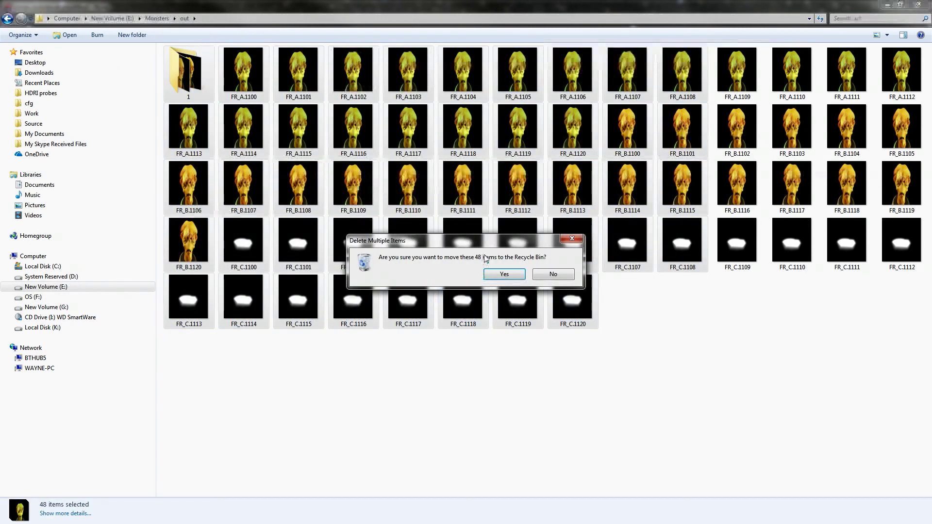
left_click(496, 276)
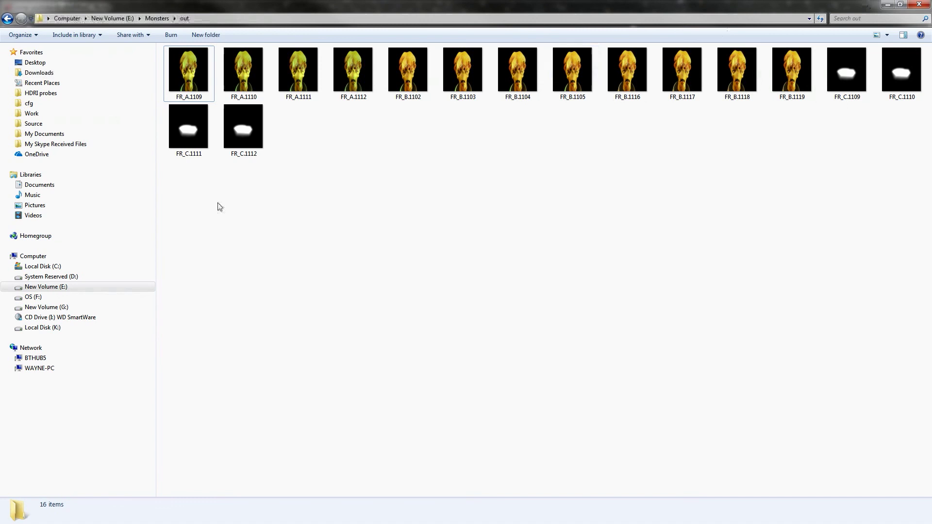
left_click_drag(188, 196, 893, 54)
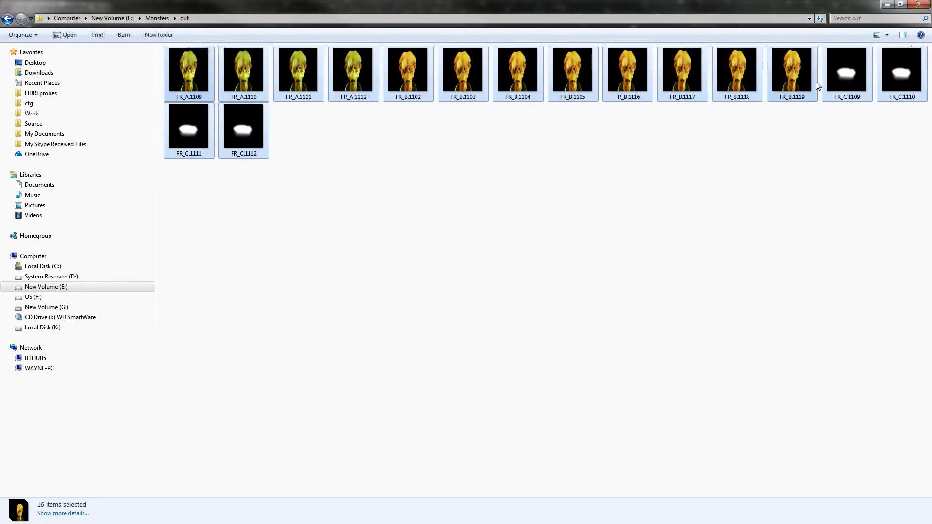
key("Delete")
left_click(505, 275)
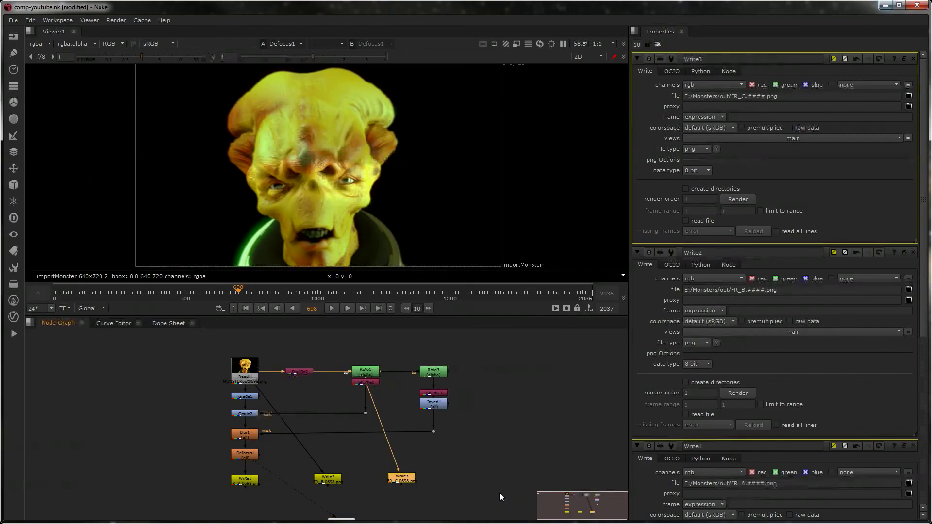
left_click(442, 482)
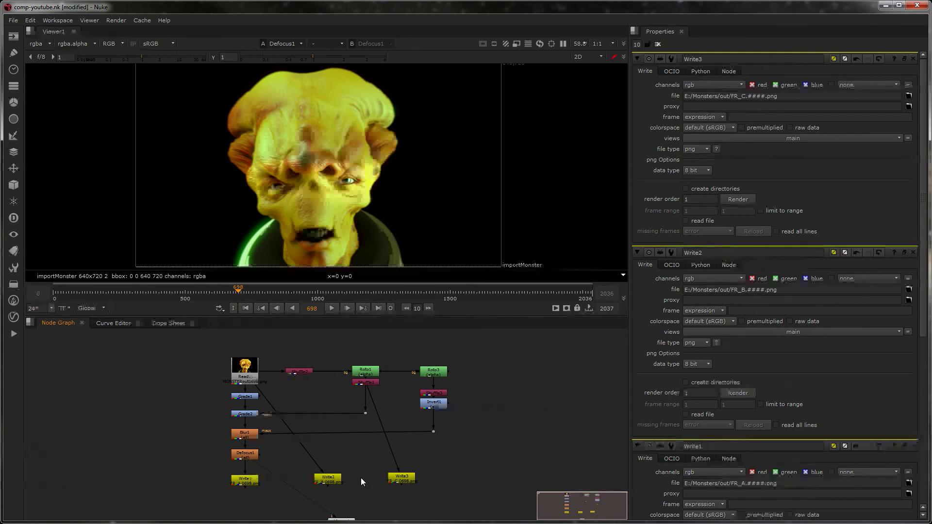
Step: Render the selected Write3 and Write1 nodes for frames 1100–1120
left_click(406, 484)
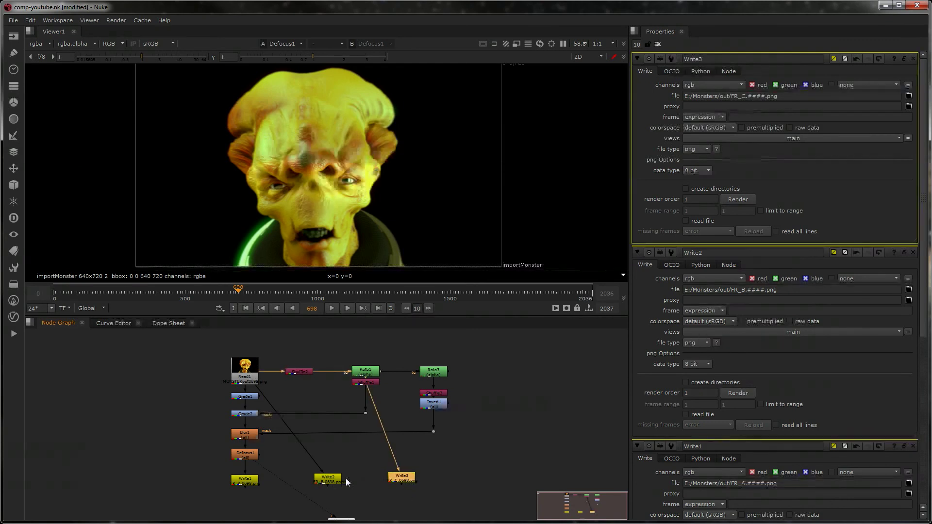
left_click(241, 482, "shift")
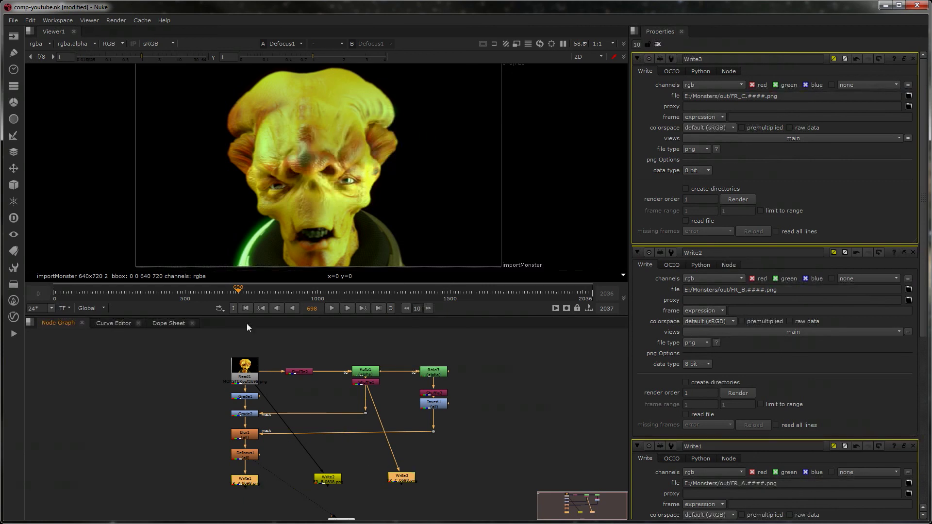
left_click(112, 21)
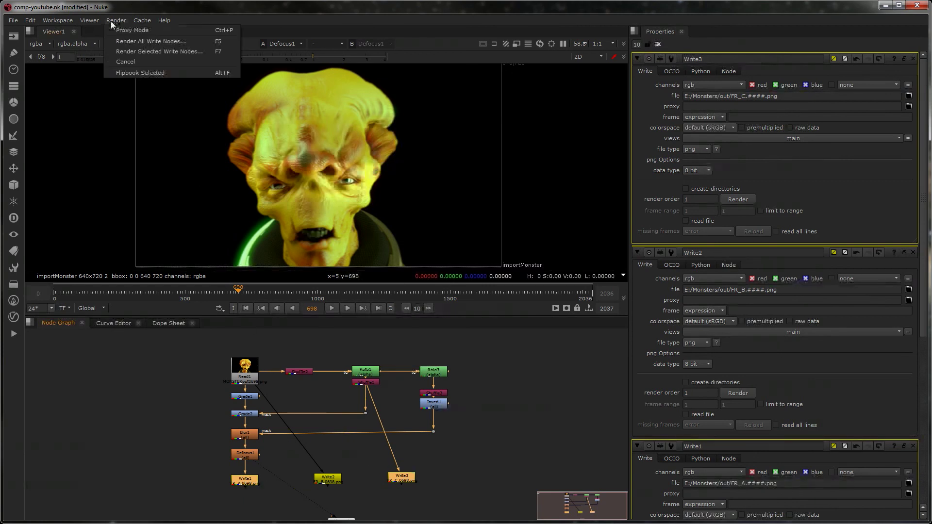
left_click(124, 50)
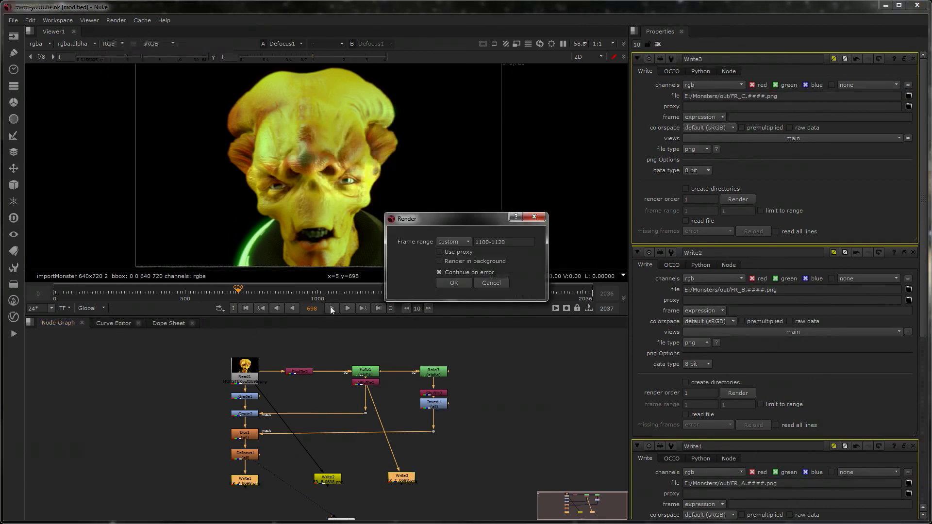
left_click(451, 282)
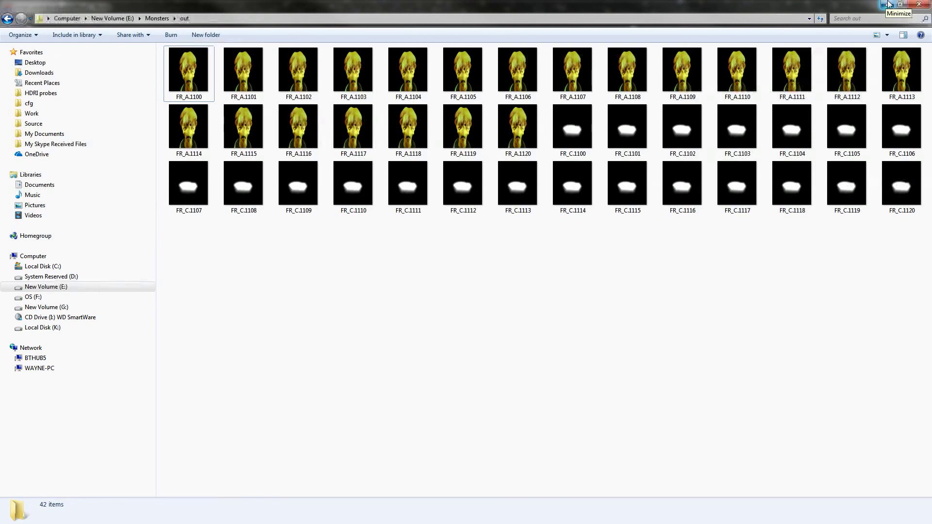
Step: Minimize the Explorer out-folder window so Nuke is in front
left_click(888, 4)
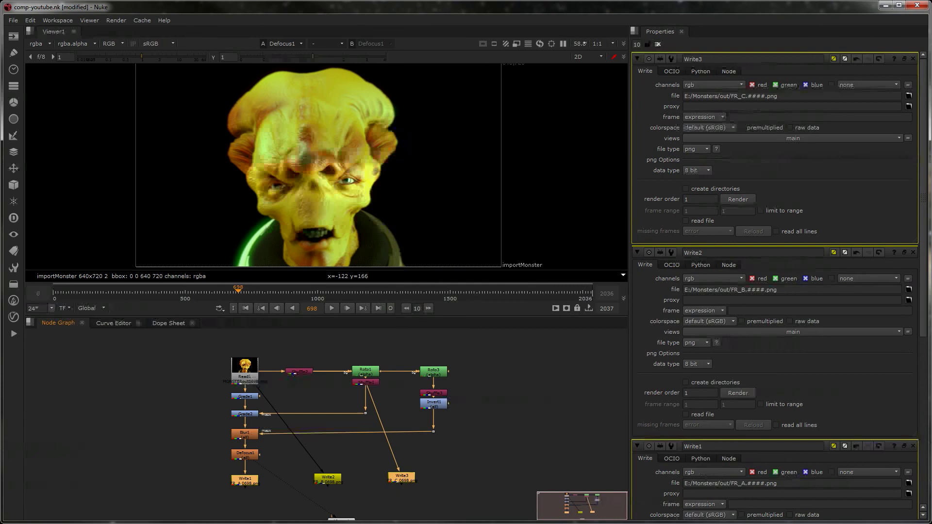